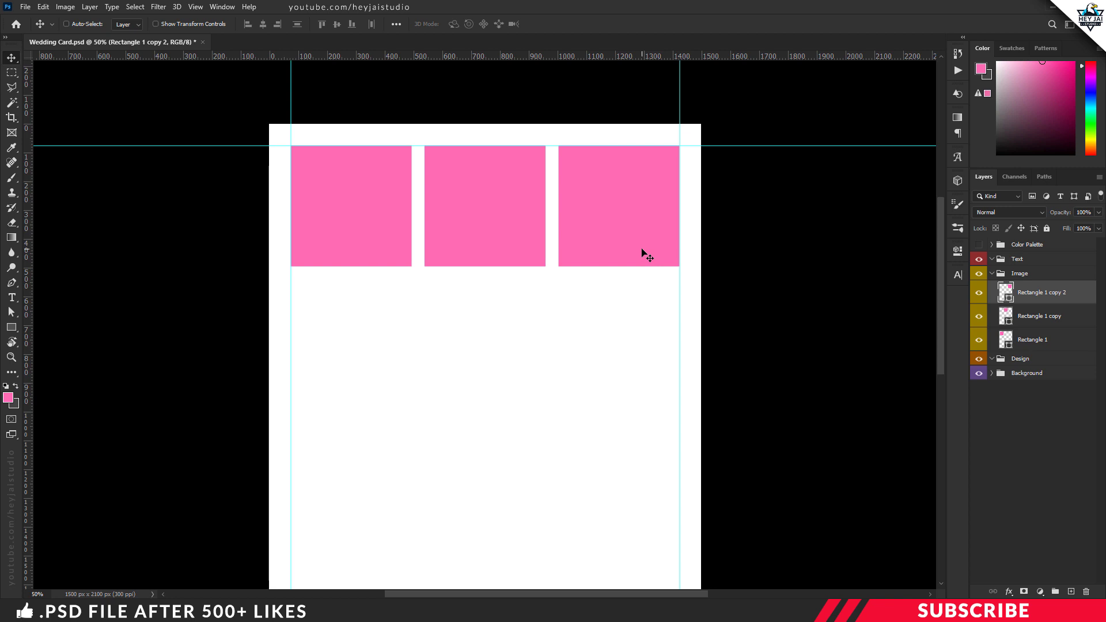
- Duplicate the three pink squares and place the copies as a second row, about 44 px below the first row
shift+click(1034, 321)
shift+click(1032, 336)
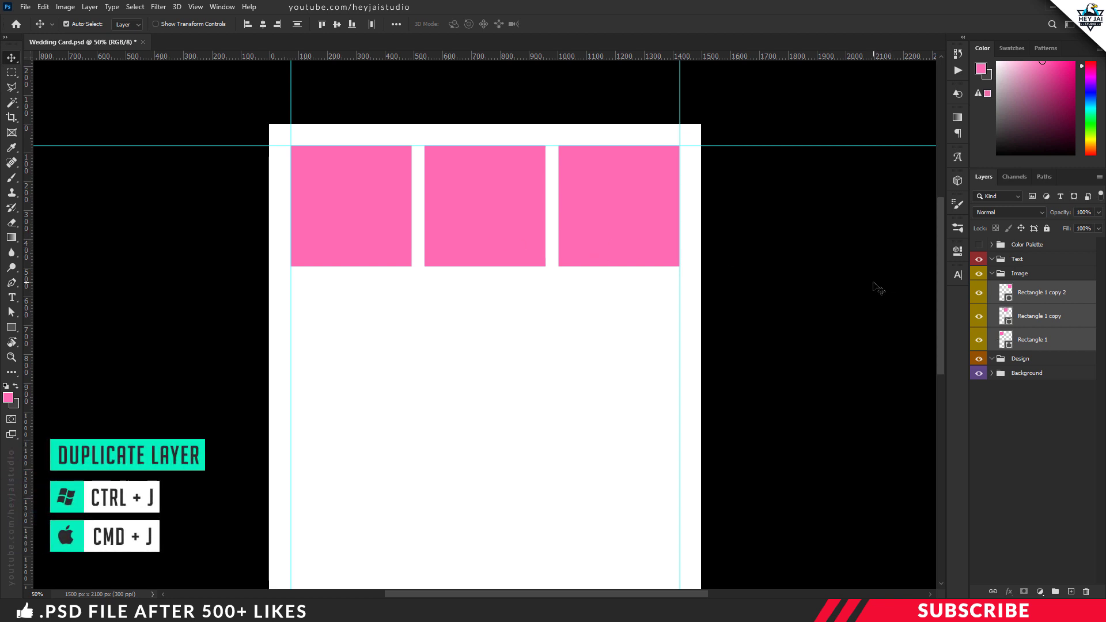
key(ctrl+j)
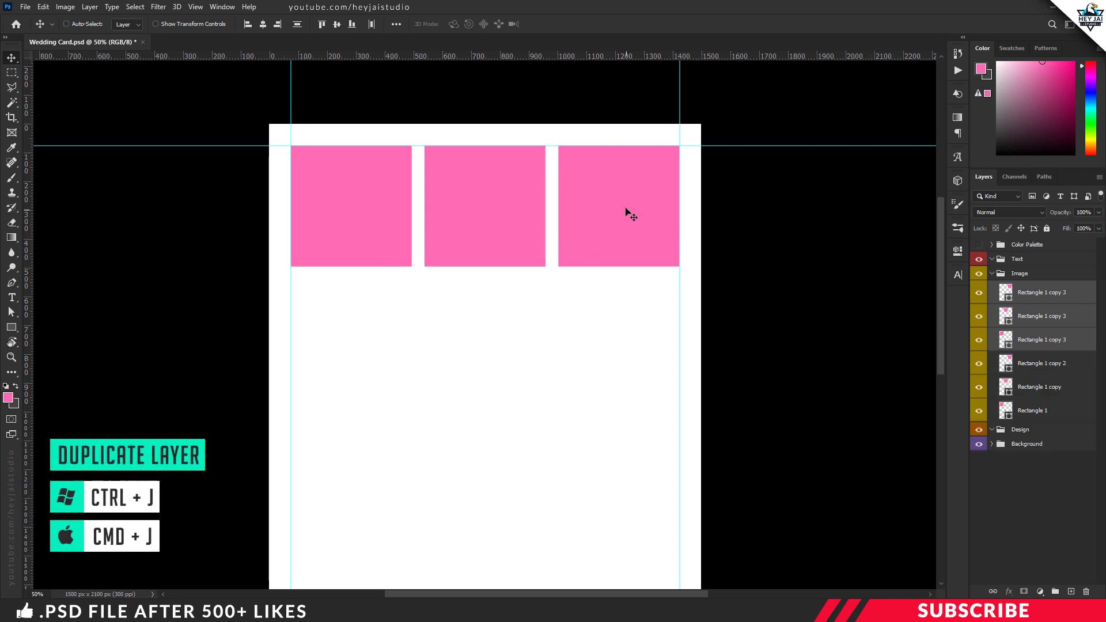
drag(629, 216, 623, 337)
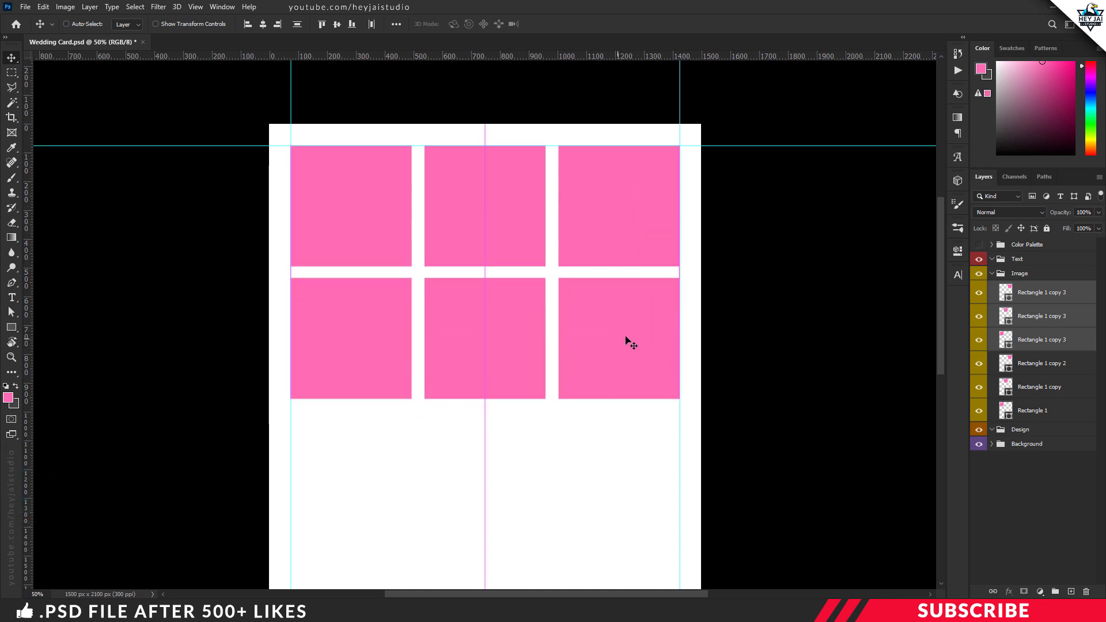
key(Down)
key(Down)
key(Down)
key(Down)
key(Down)
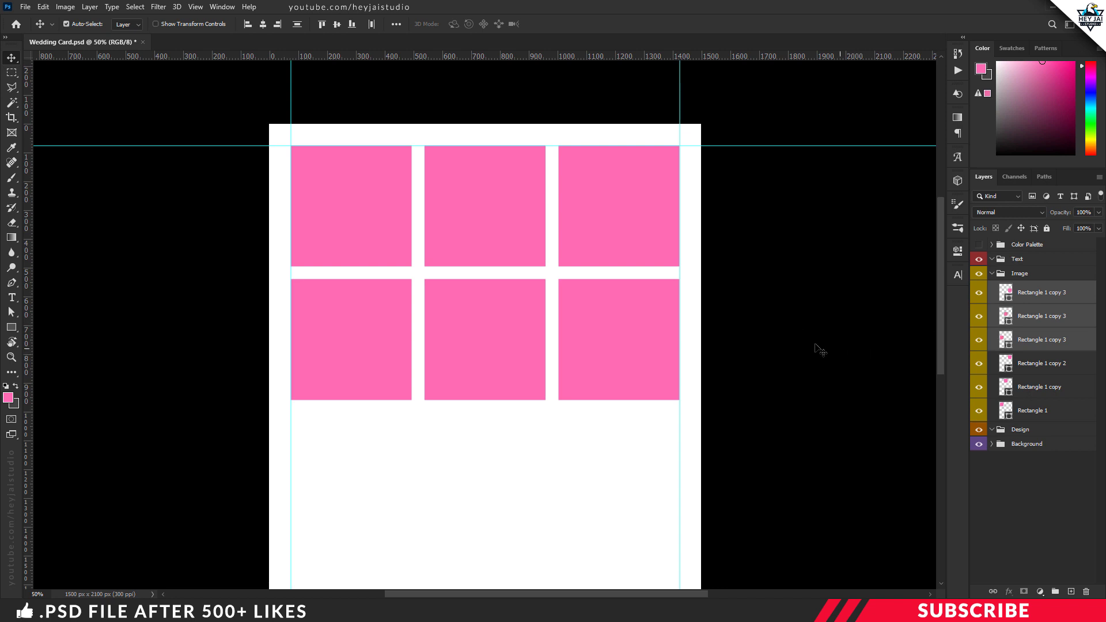
- Duplicate the second row of squares and place the copies as a third row with the same 44 px gap
key(ctrl+j)
drag(628, 342, 609, 461)
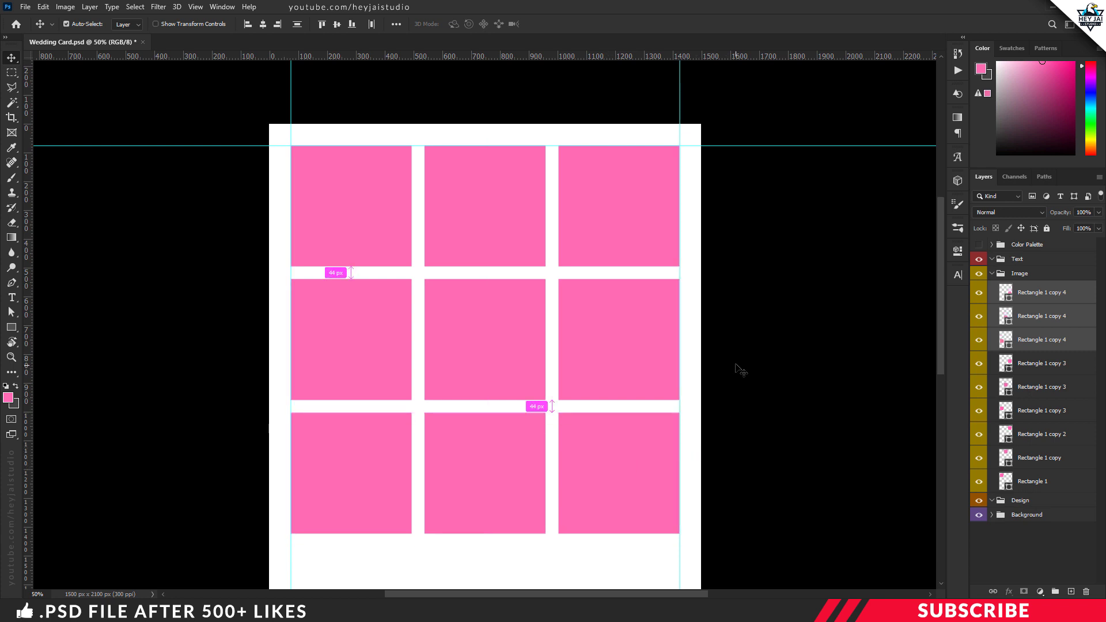
key(ctrl+minus)
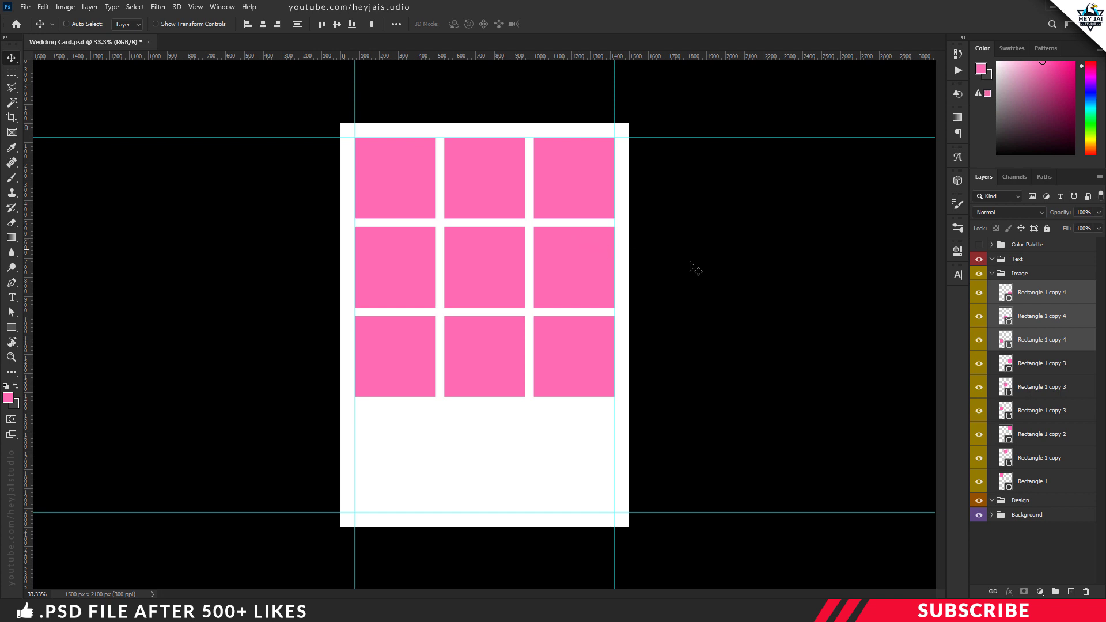
- Rename the four lowest square layers in the Image group as 1, 2, 3 and 4, going upward
double_click(1028, 482)
text(1)
double_click(1031, 458)
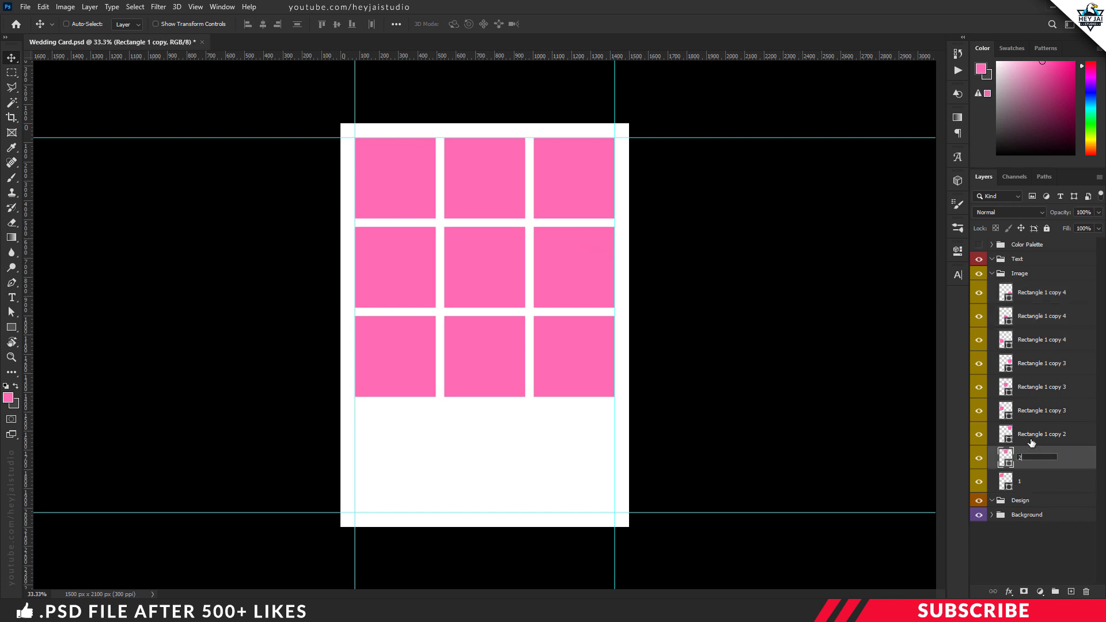
text(2)
double_click(1032, 434)
text(3)
double_click(1032, 410)
text(4)
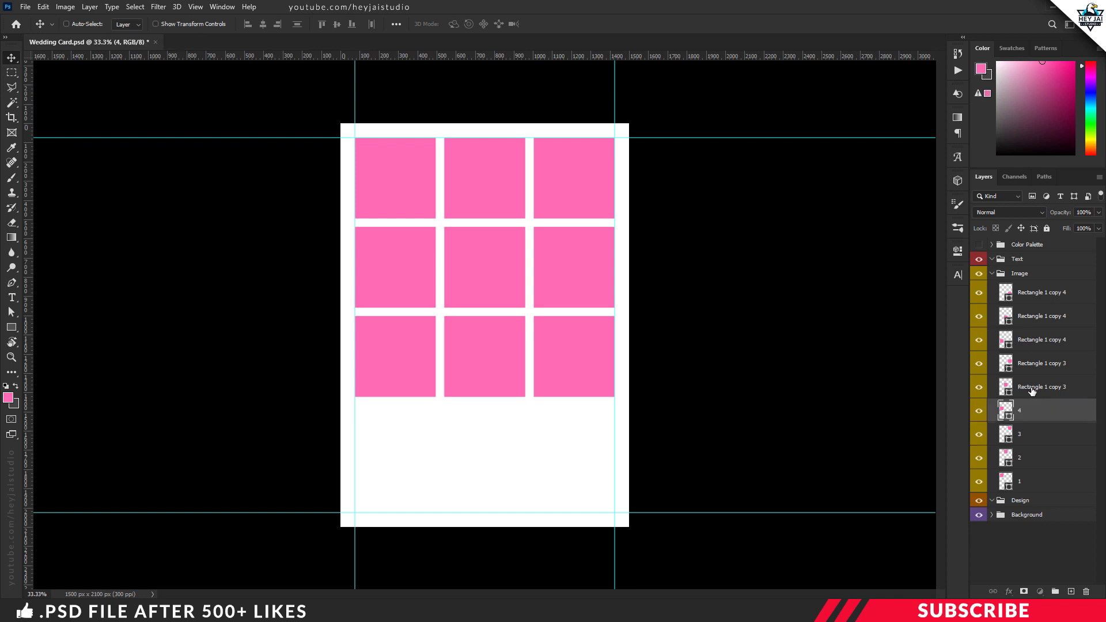
- Rename the remaining five square layers in the Image group as 5, 6, 7, 8 and 9, going upward
double_click(1031, 387)
text(5)
double_click(1029, 362)
text(6)
double_click(1029, 340)
text(7)
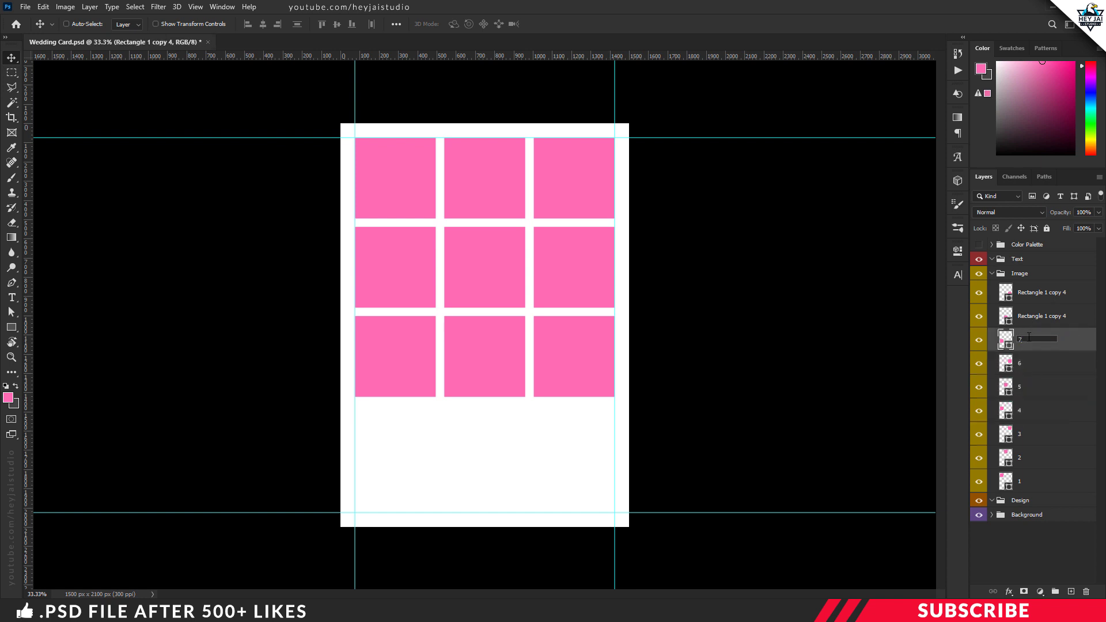
double_click(1033, 317)
text(8)
double_click(1039, 294)
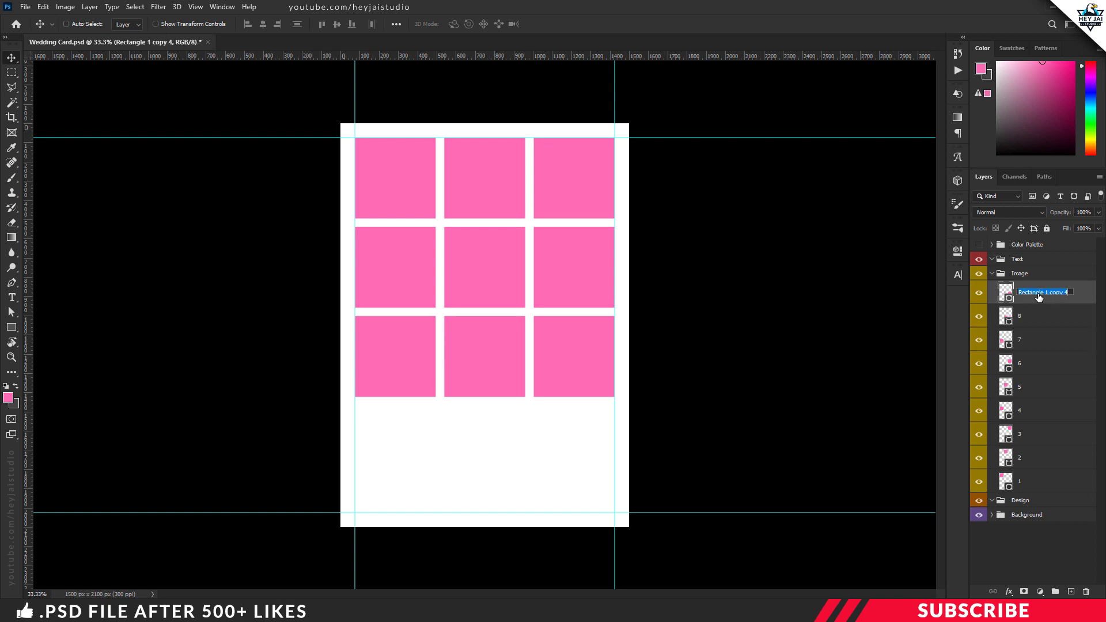
text(9)
key(Return)
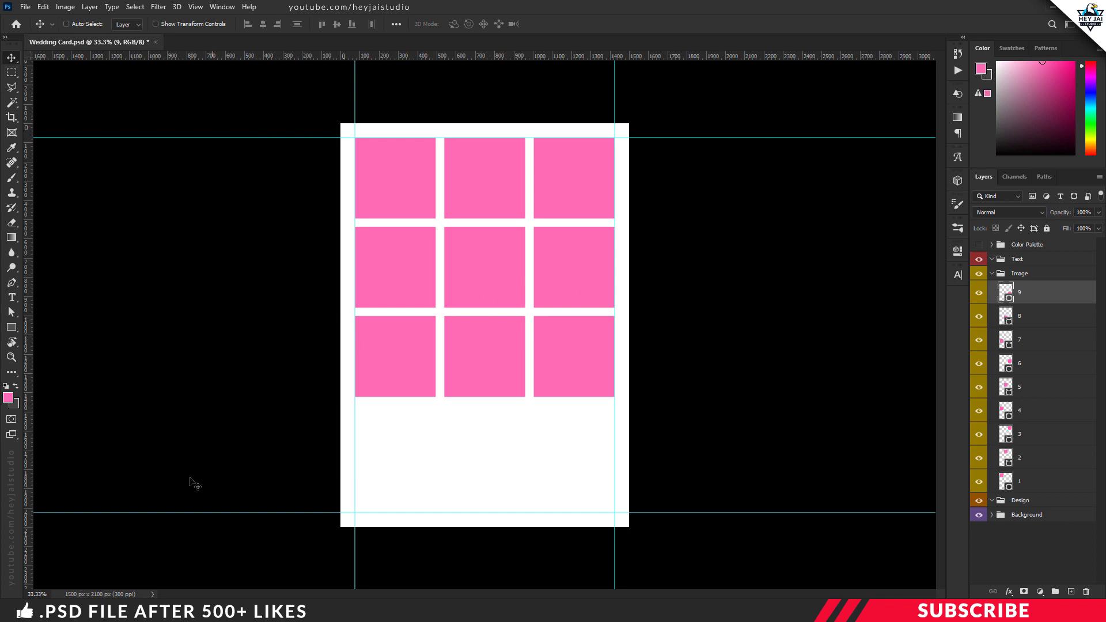
- Switch to File Explorer and open Image-1 from the Project File folder with Adobe Photoshop 2020
key(alt+Tab)
click(153, 92)
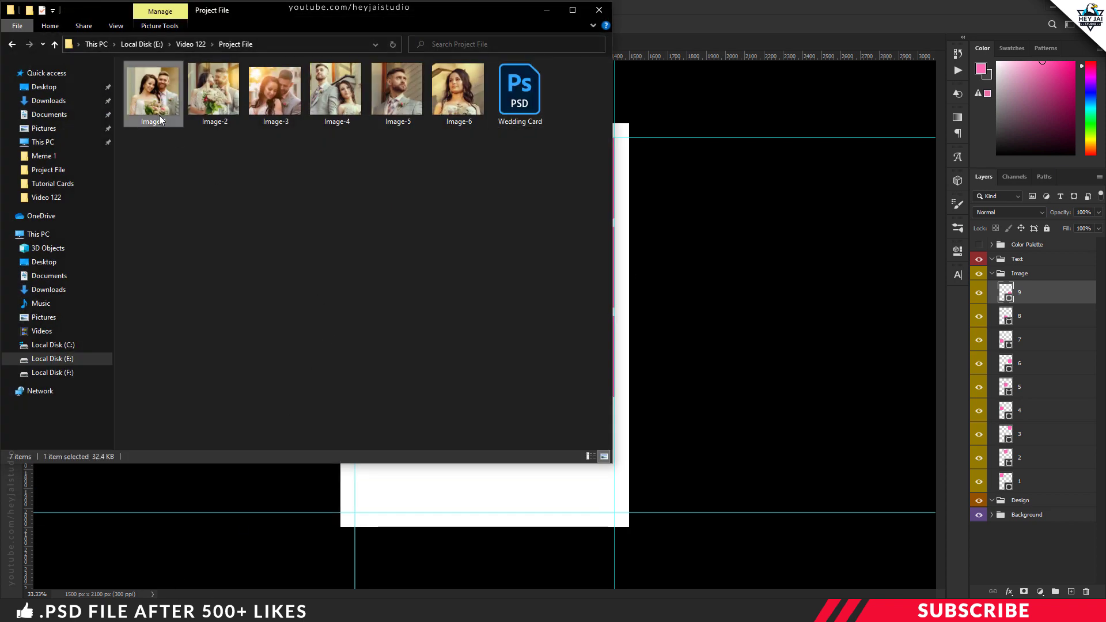
right_click(160, 117)
mouse_move(227, 308)
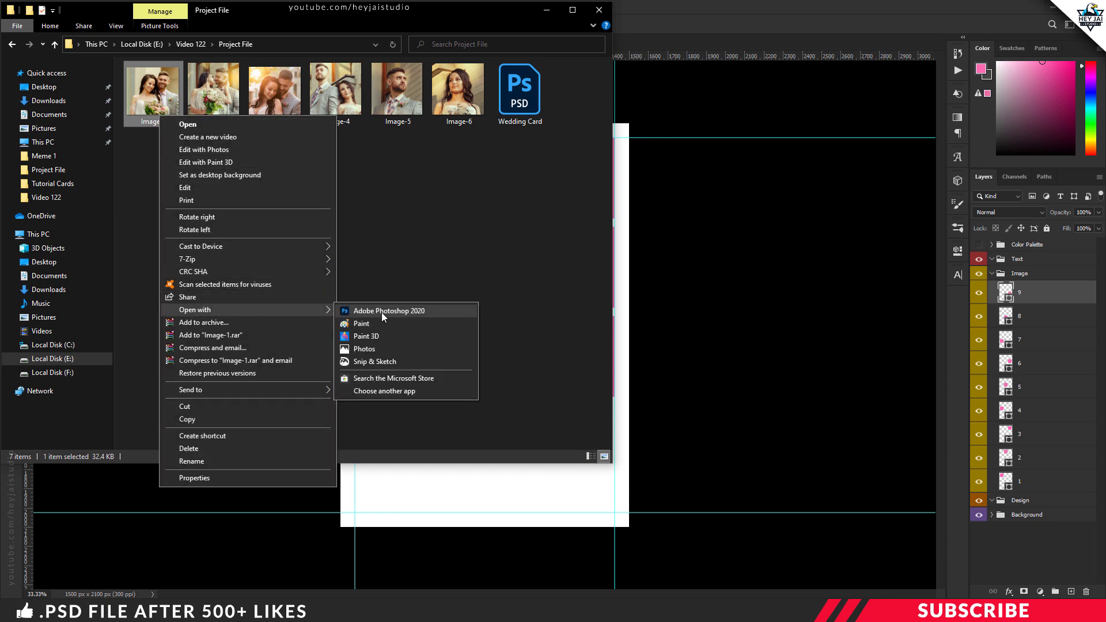
click(381, 313)
- Copy the Image-1 photo from a floating window into the Wedding Card document and close the image file
drag(231, 42, 230, 86)
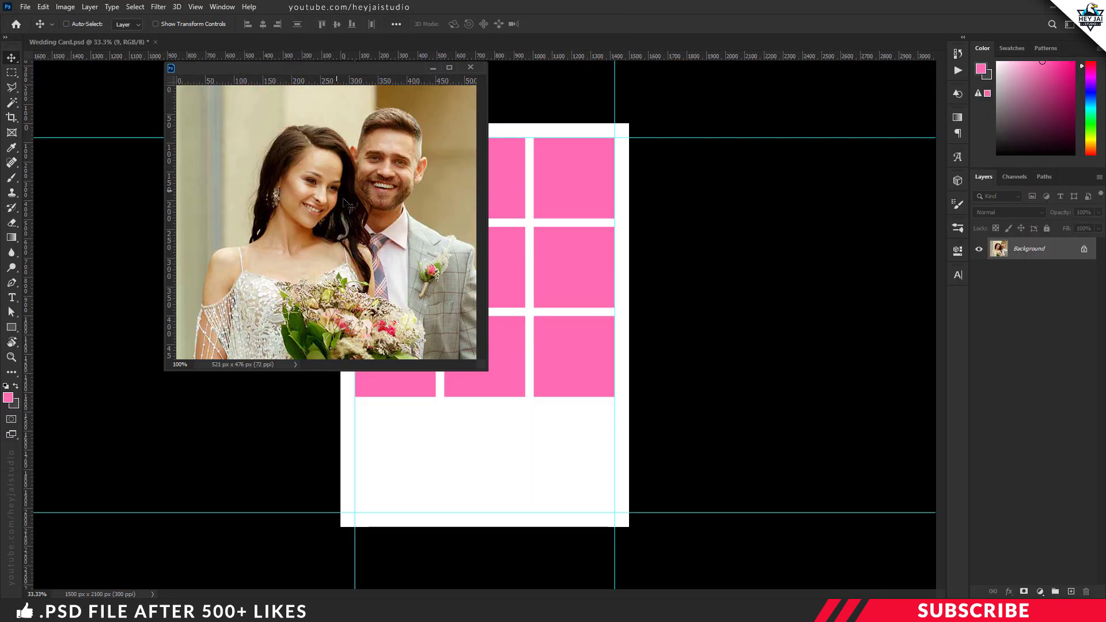
drag(353, 201, 546, 238)
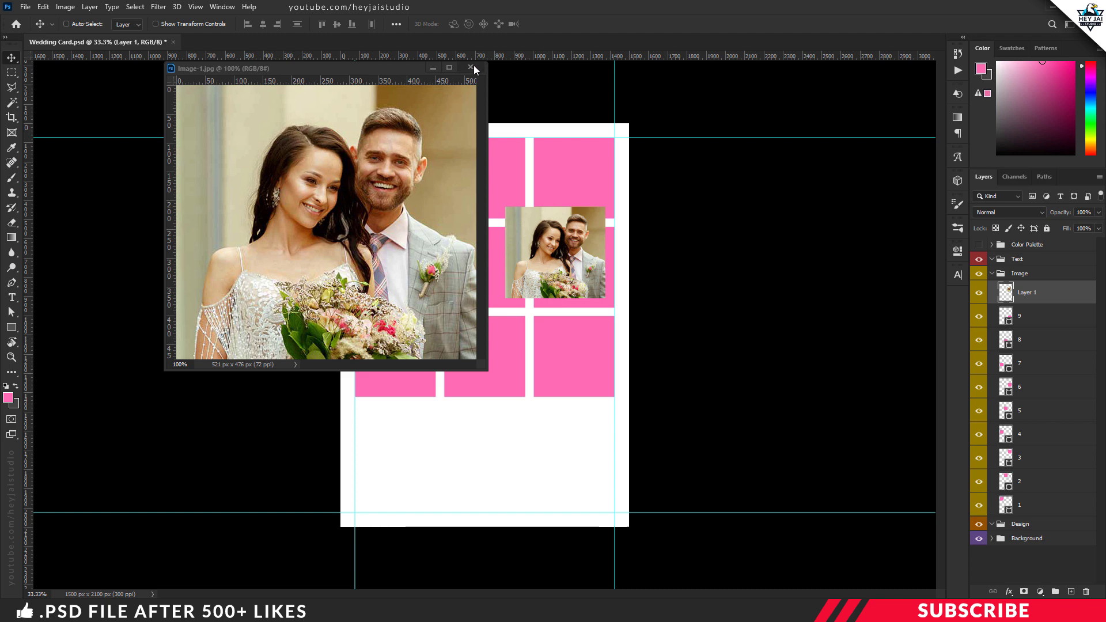
click(471, 66)
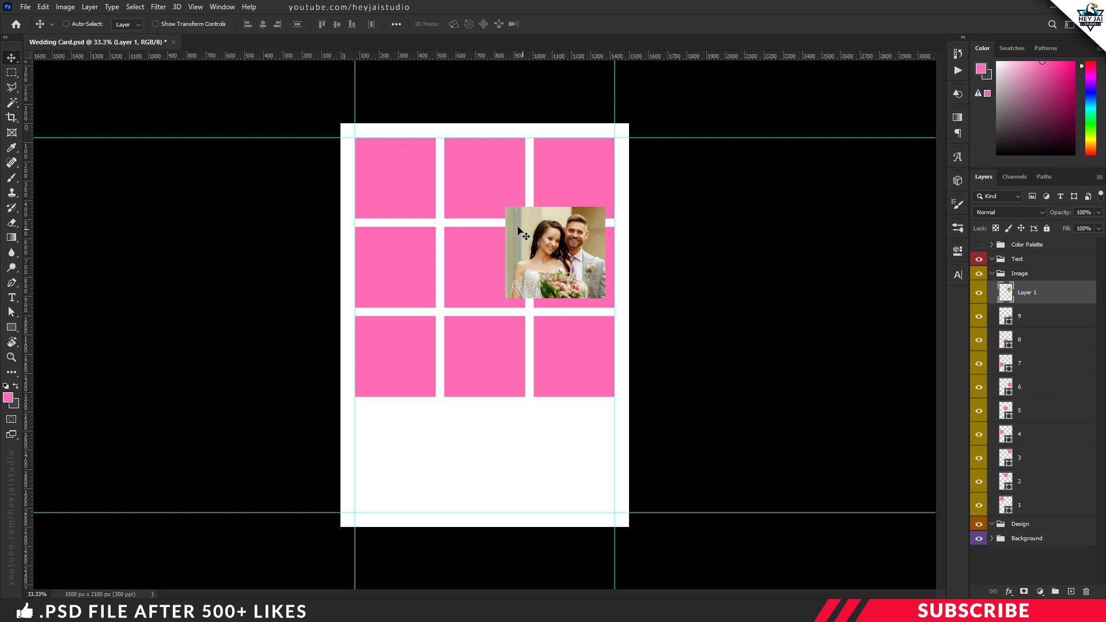
- Place Layer 1 directly above layer 2, over the middle square of the first row, and clip it to that square
drag(1031, 304, 1031, 483)
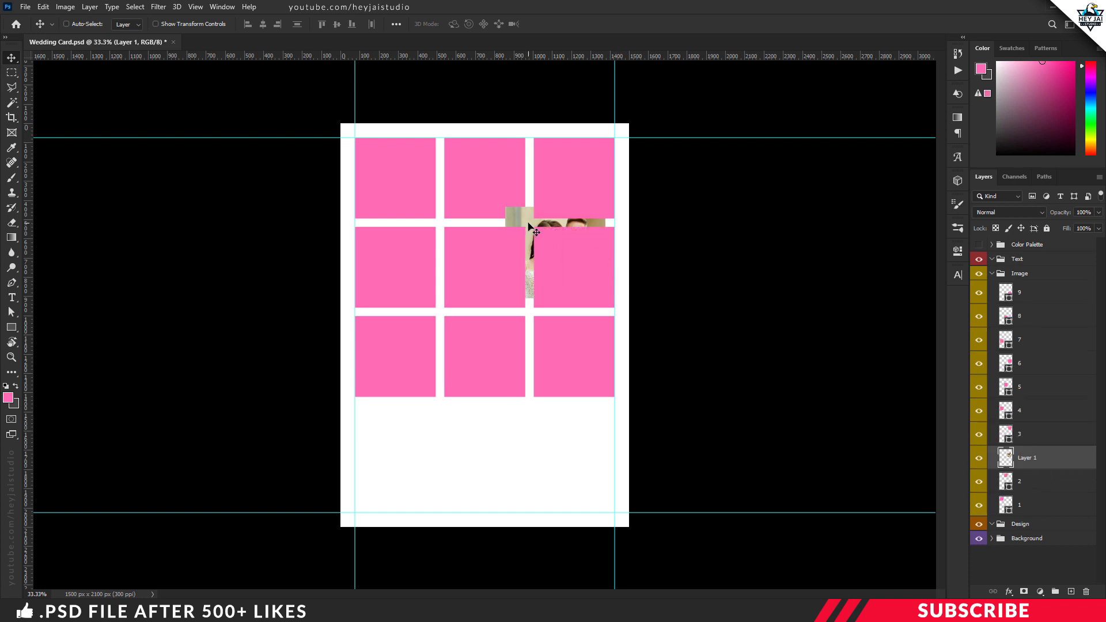
drag(529, 227, 455, 156)
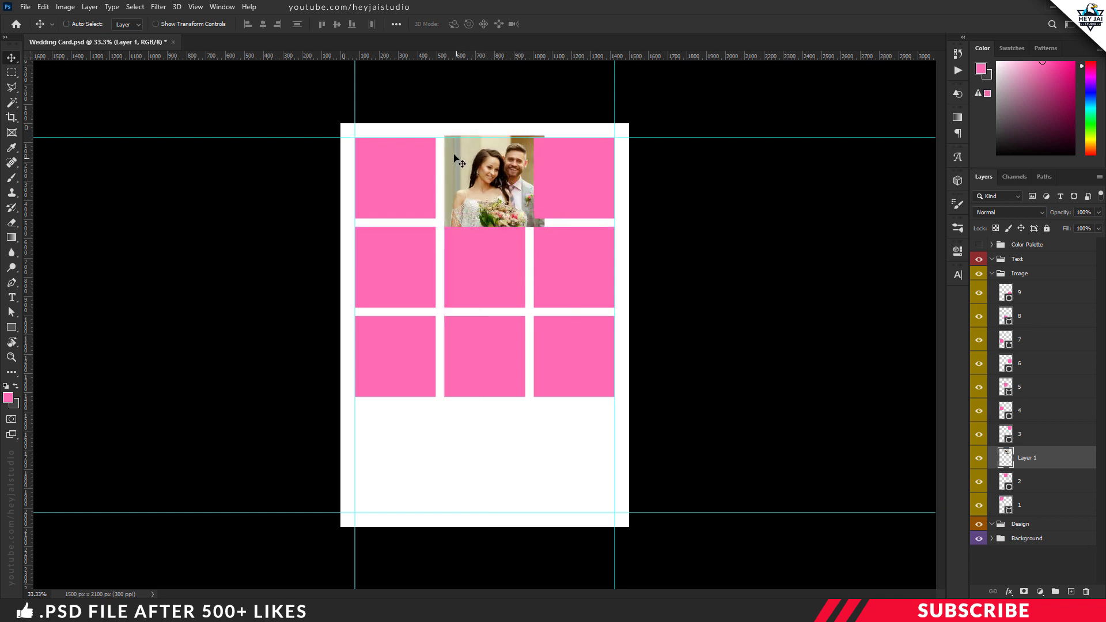
right_click(1053, 467)
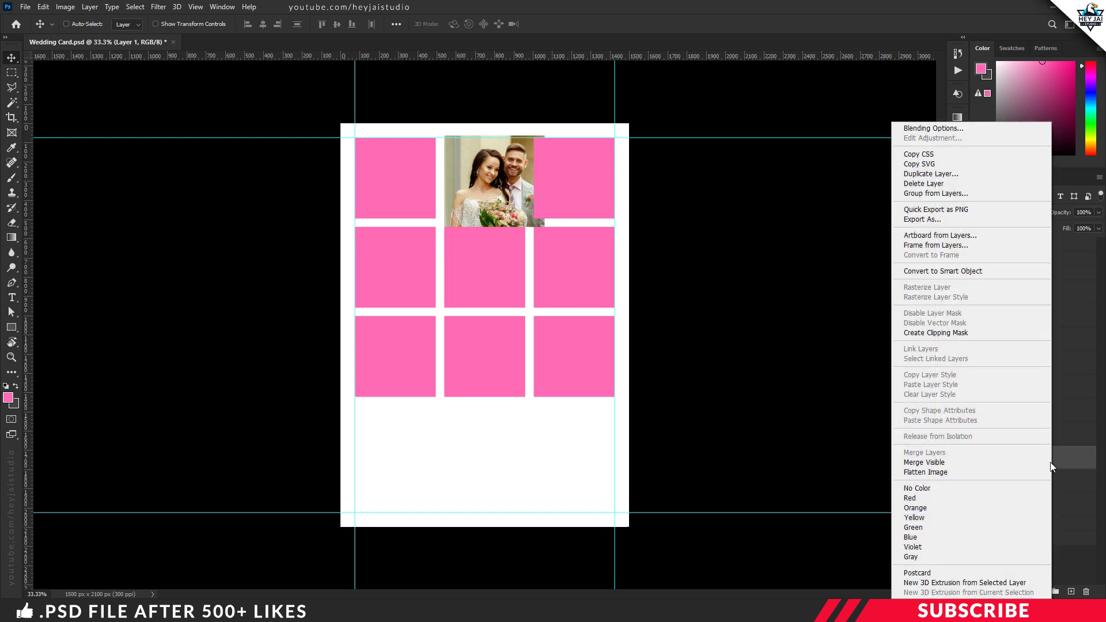
click(957, 333)
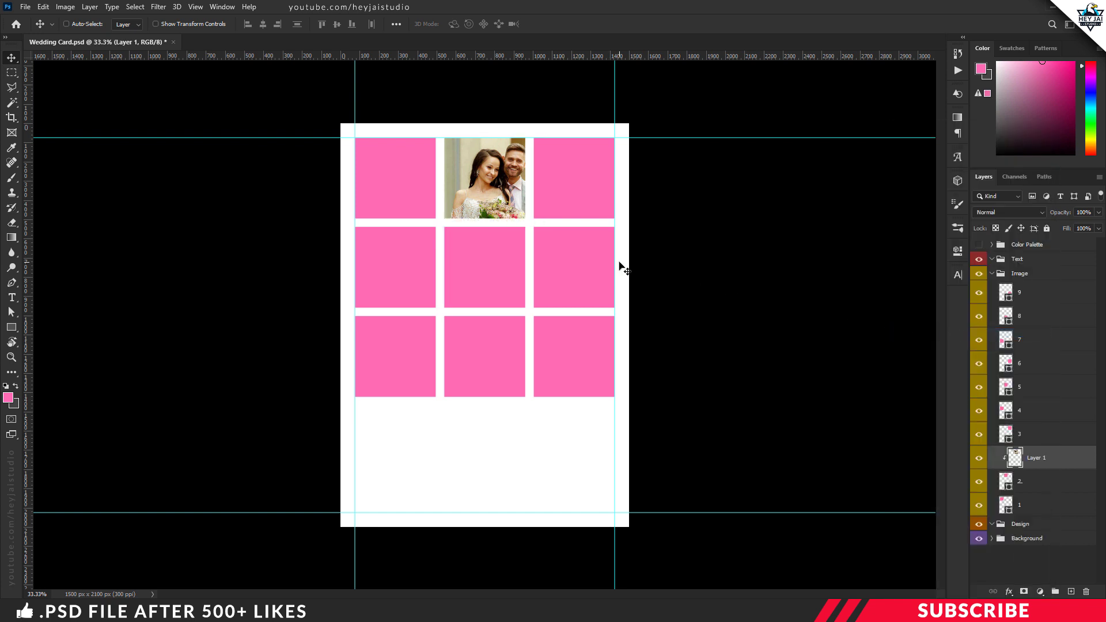
- Reposition the clipped couple photo with Free Transform to about X 746.5 px, Y 285 px, centring it in the middle square
key(ctrl+t)
drag(528, 207, 521, 208)
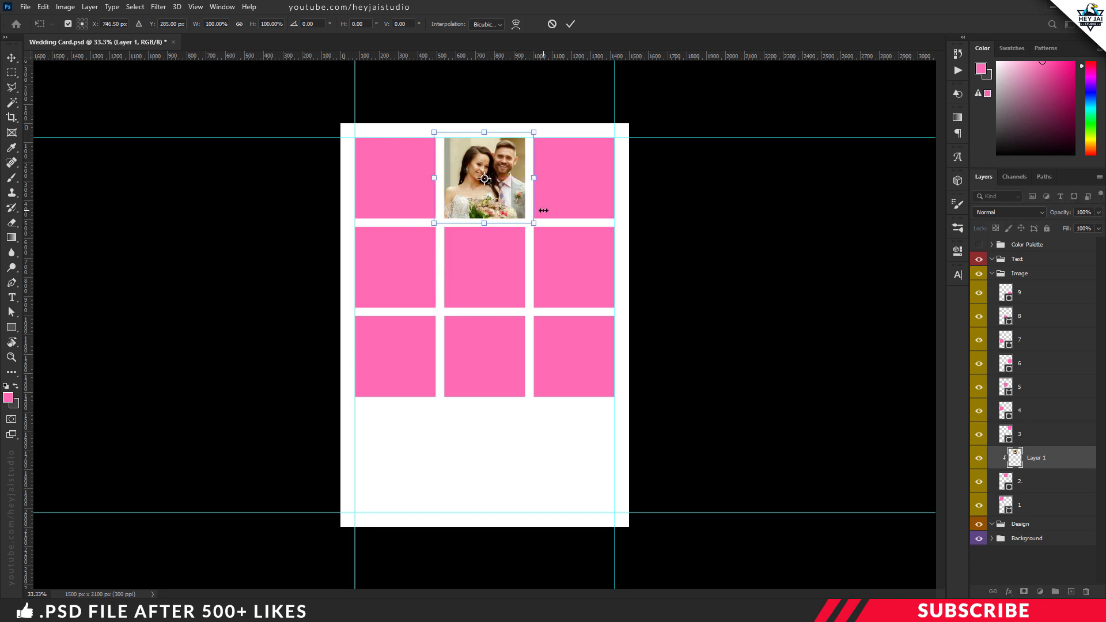
key(Return)
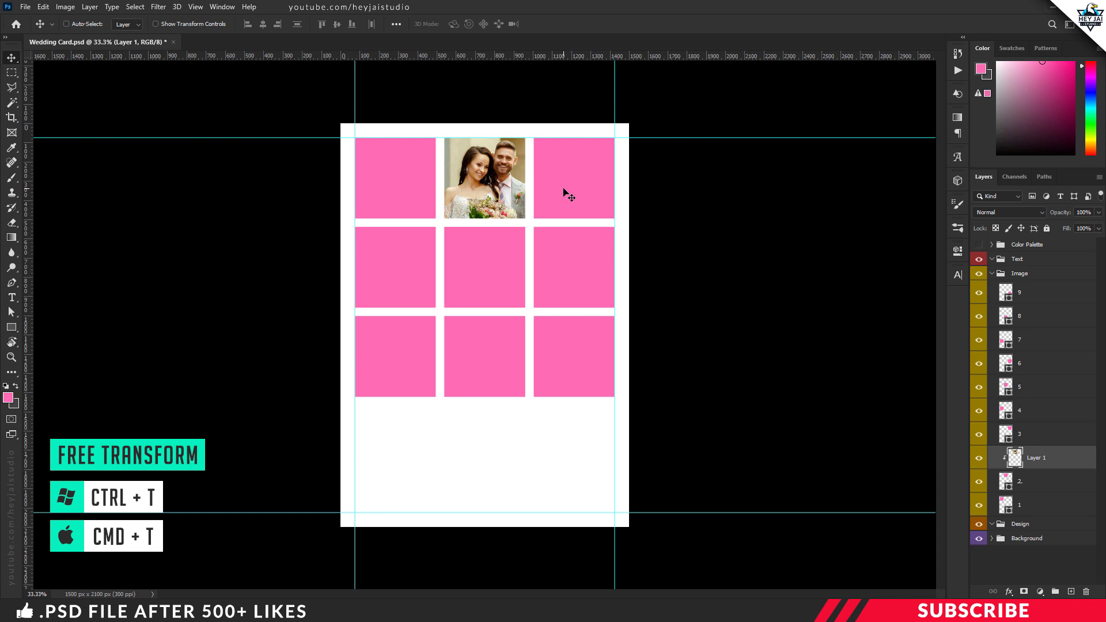
- Switch to File Explorer and open Image-2 from the Project File folder with Adobe Photoshop 2020
key(alt+Tab)
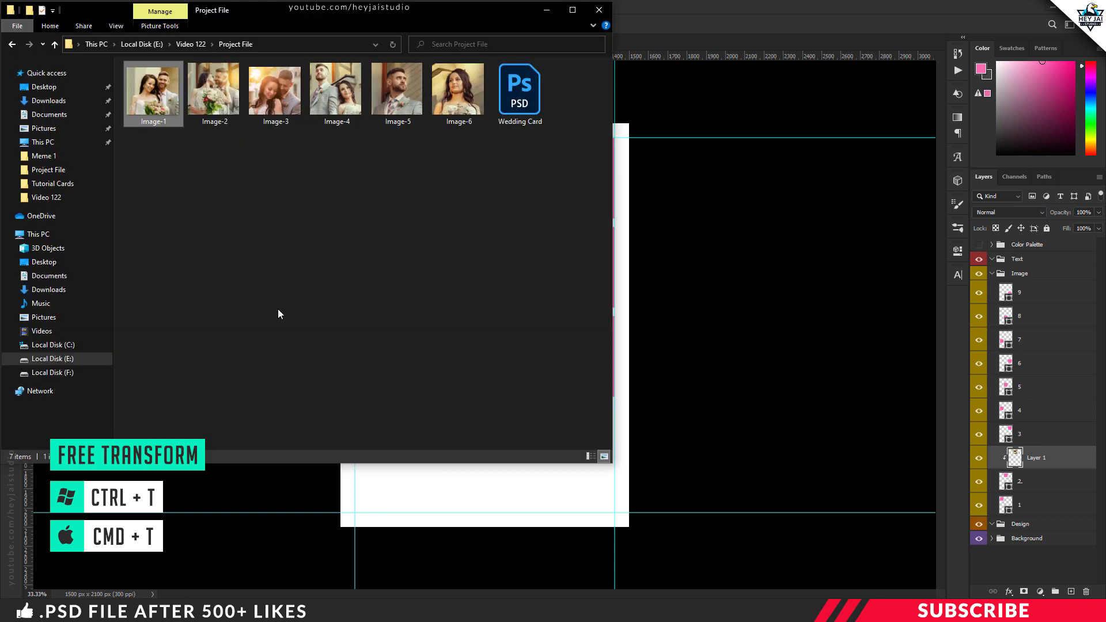
click(210, 103)
right_click(208, 95)
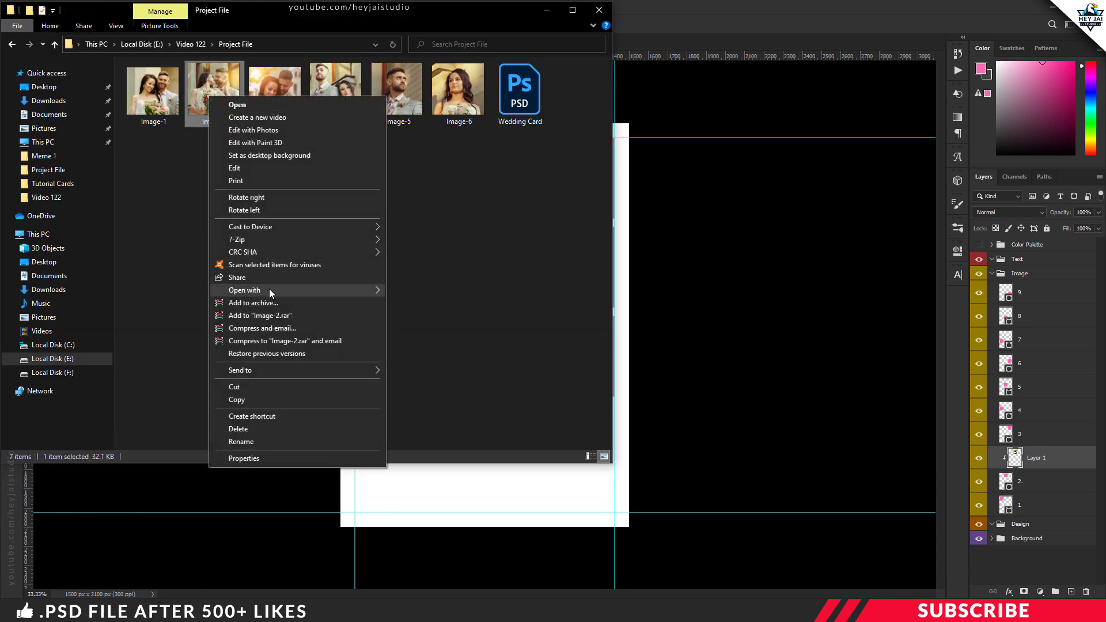
mouse_move(269, 290)
click(425, 293)
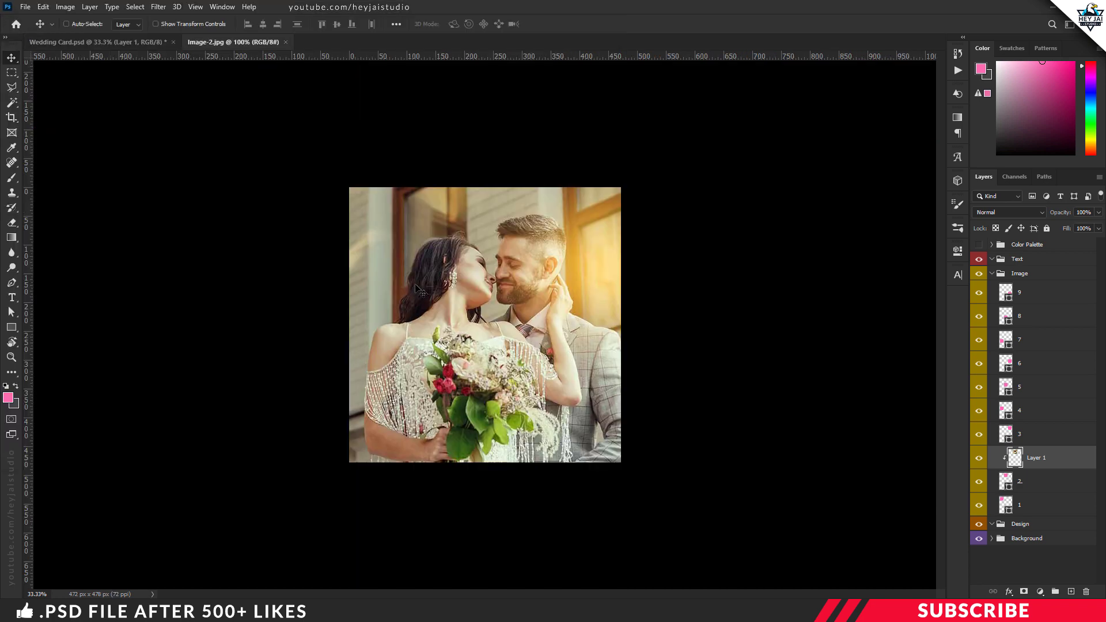
- Copy the Image-2 photo from a floating window into the Wedding Card document and close the image file
drag(249, 41, 244, 86)
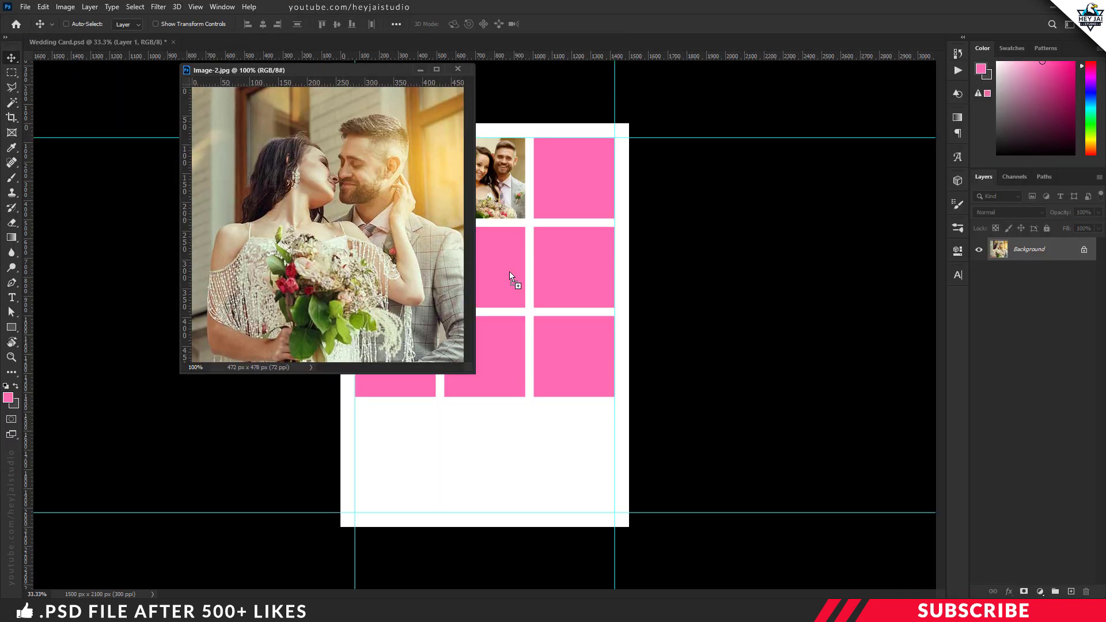
drag(552, 281, 548, 280)
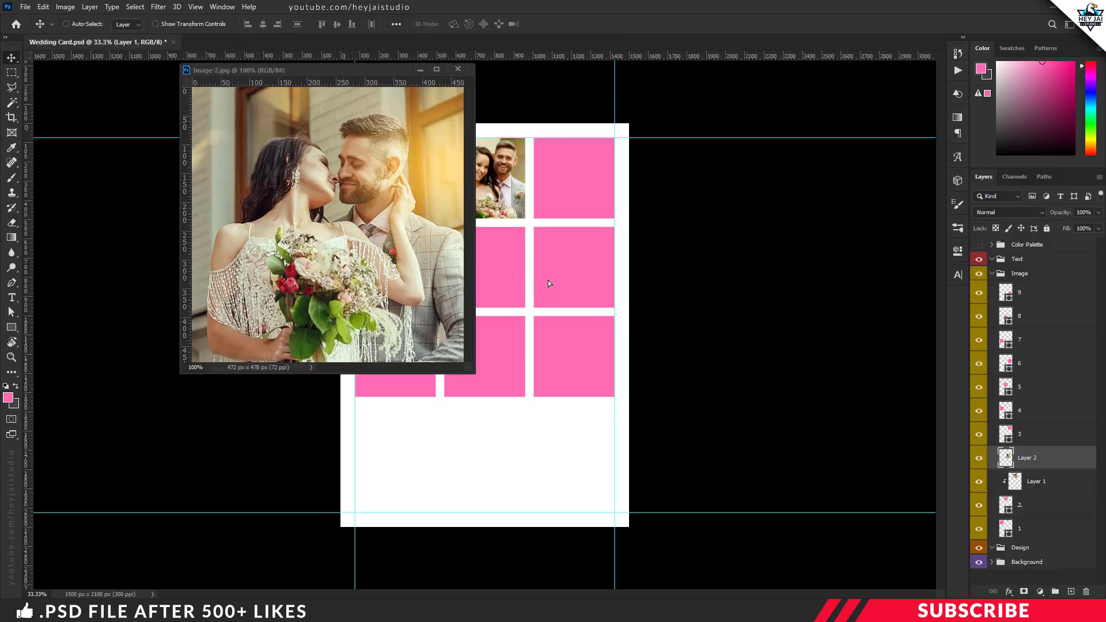
click(459, 69)
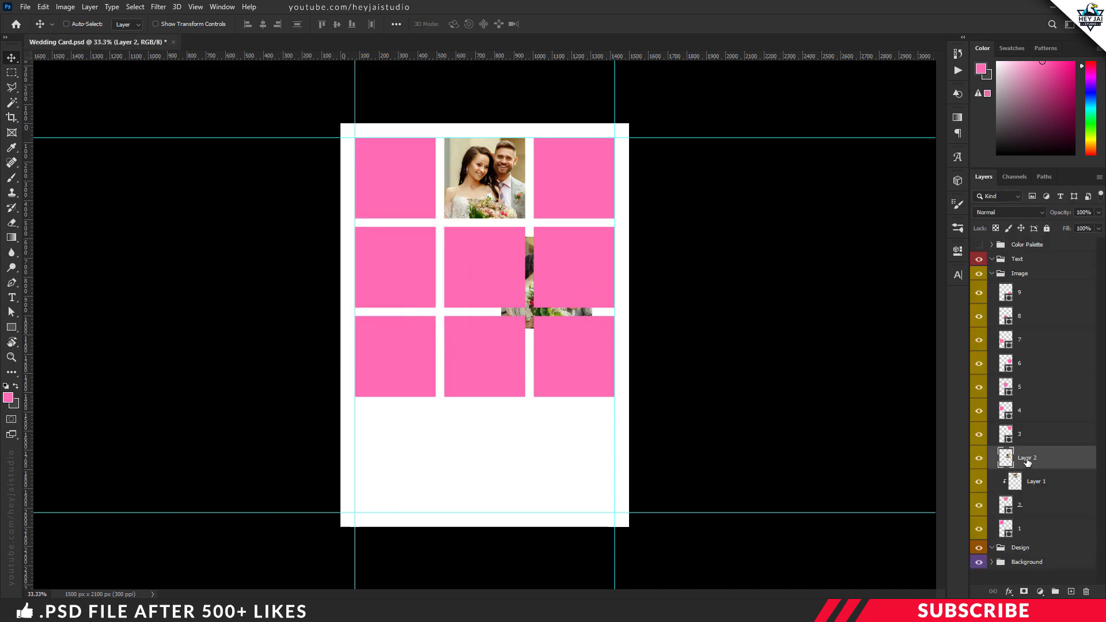
- Place Layer 2 directly above layer 3, over the last square of the first row, and clip it to that square
drag(1027, 461, 1025, 426)
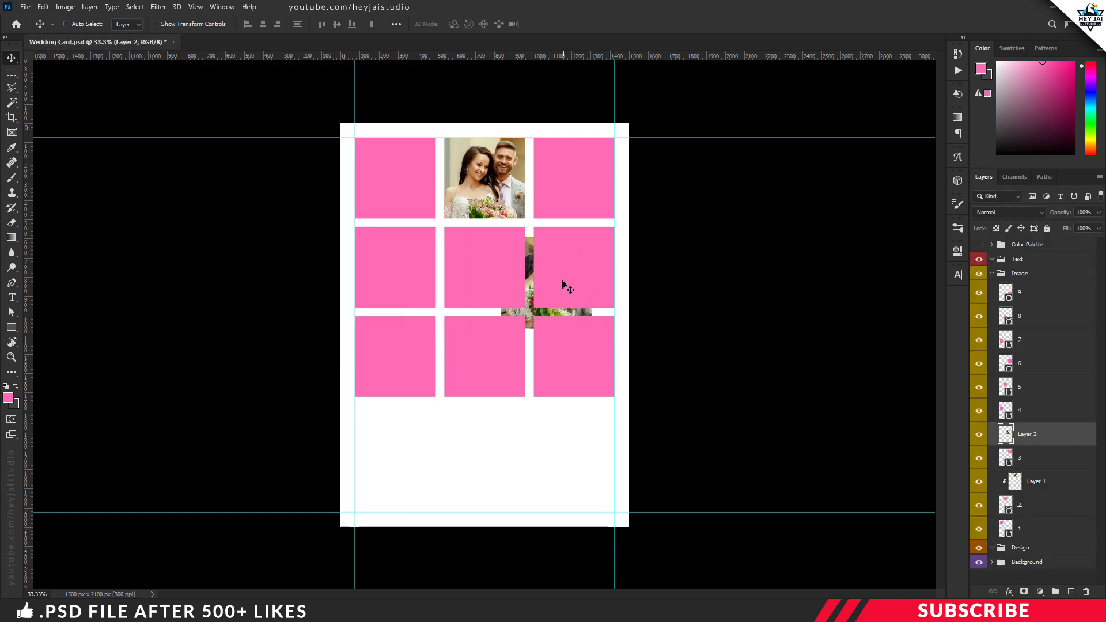
drag(597, 302, 577, 196)
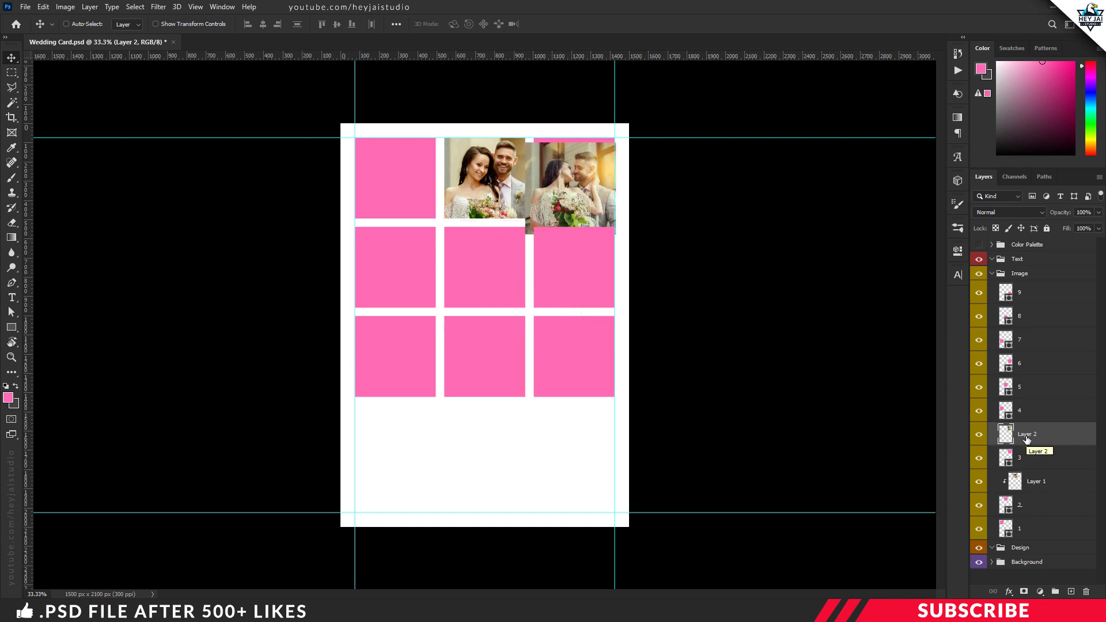
right_click(1046, 439)
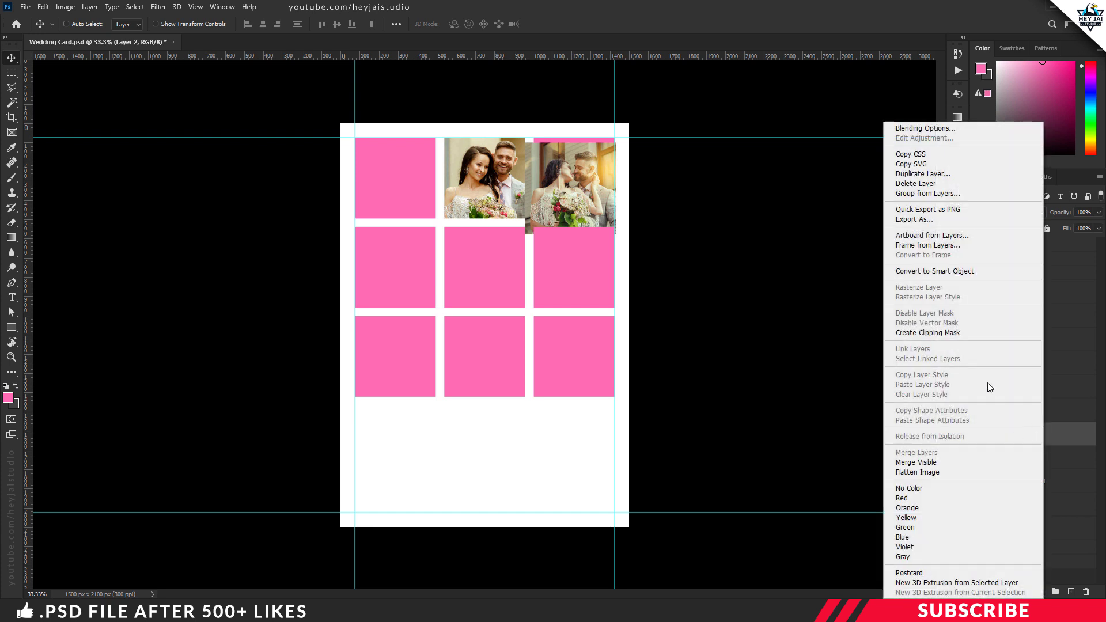
click(956, 333)
- Reposition the clipped Layer 2 photo with Free Transform to X 1215 px, Y 290 px so it fills its square
key(ctrl+t)
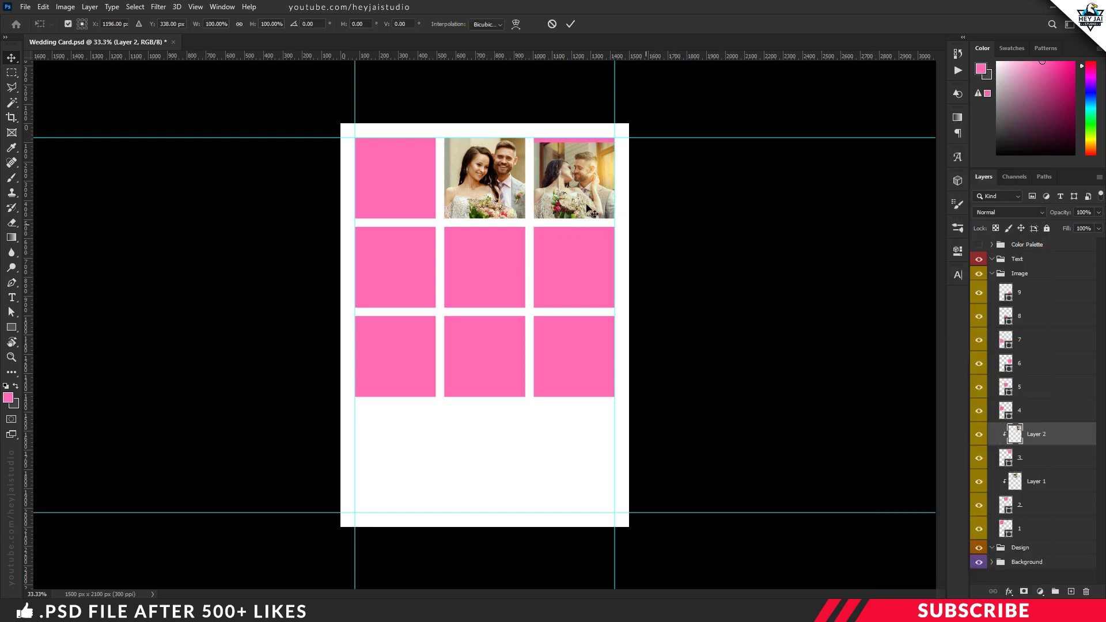
drag(580, 192, 584, 196)
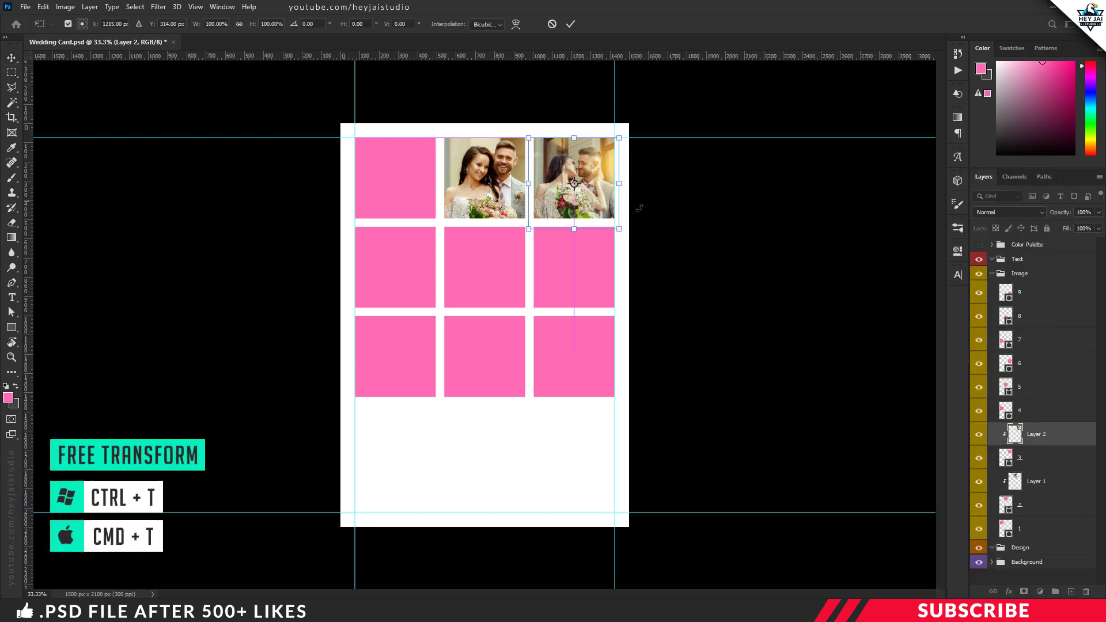
key(Up)
key(Up)
key(Up)
key(Up)
key(Up)
key(Up)
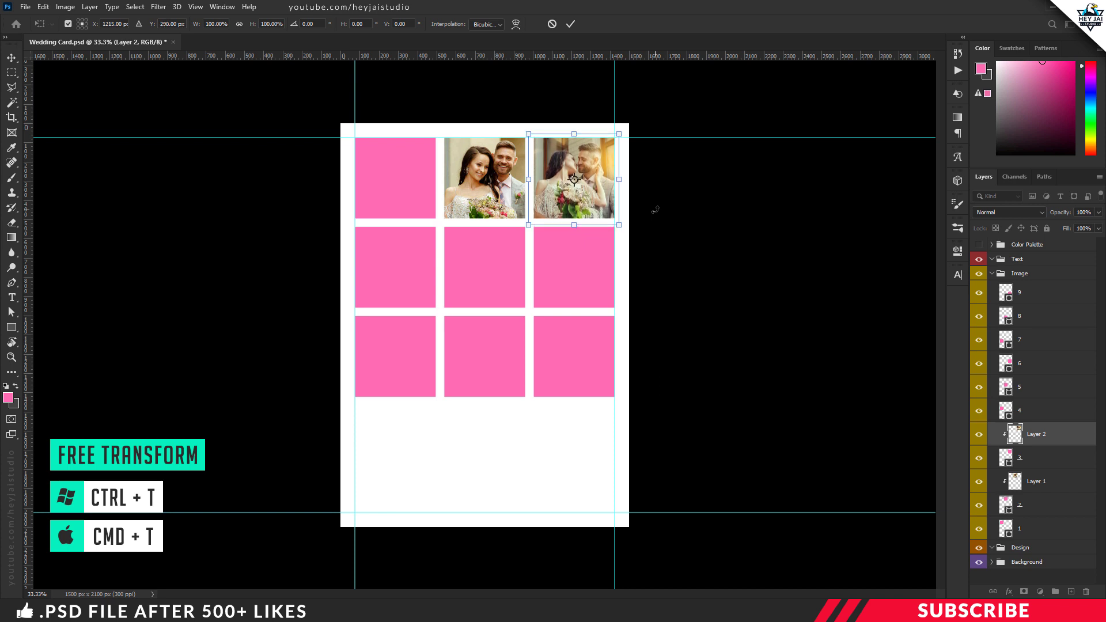
key(Return)
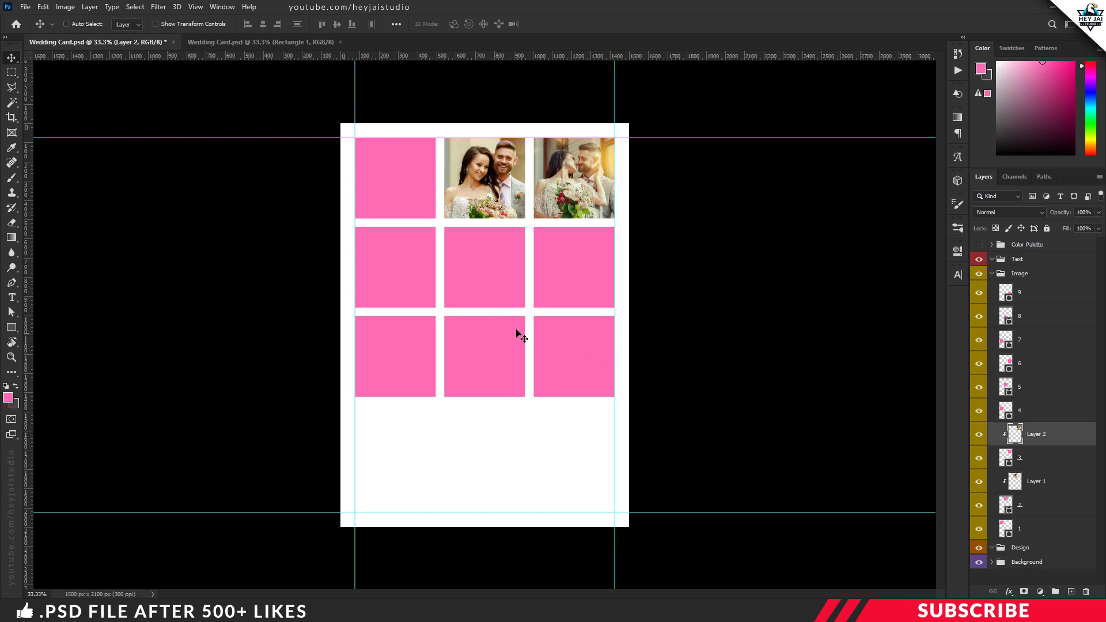
- Switch to File Explorer, open Image-3 with Adobe Photoshop 2020, copy the photo into the Wedding Card document and close the image file
click(197, 605)
right_click(291, 106)
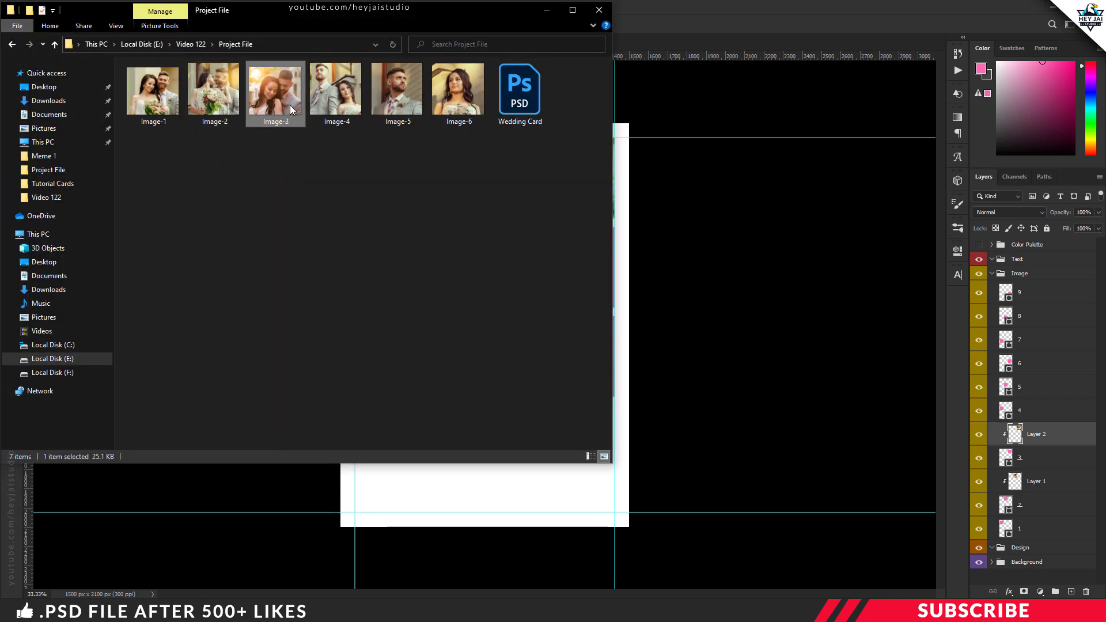
mouse_move(449, 300)
click(507, 301)
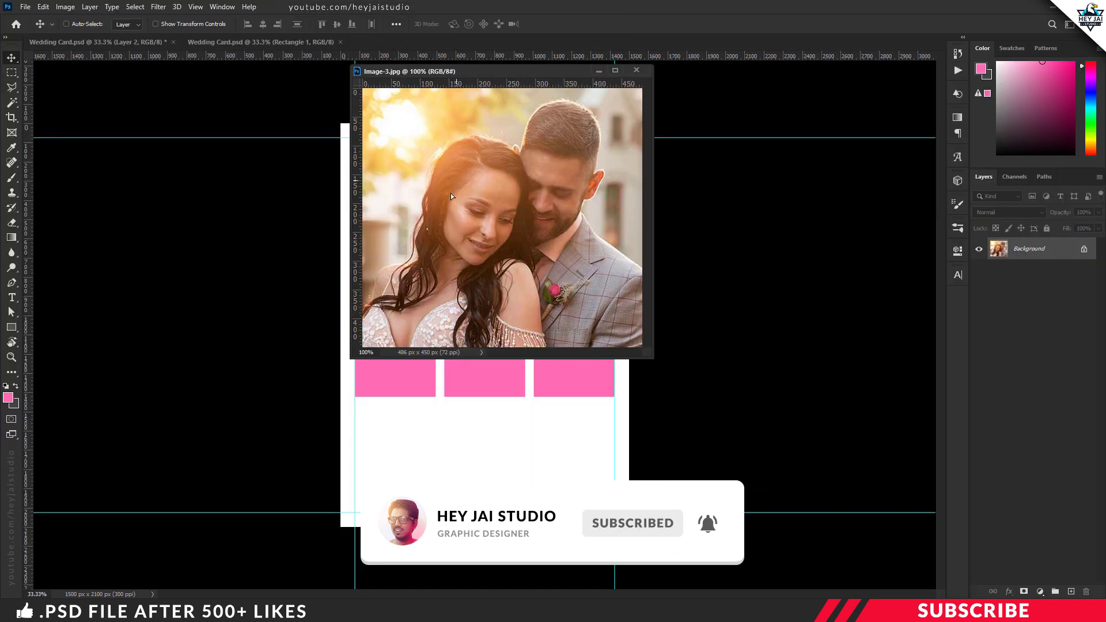
drag(451, 193, 380, 371)
click(637, 71)
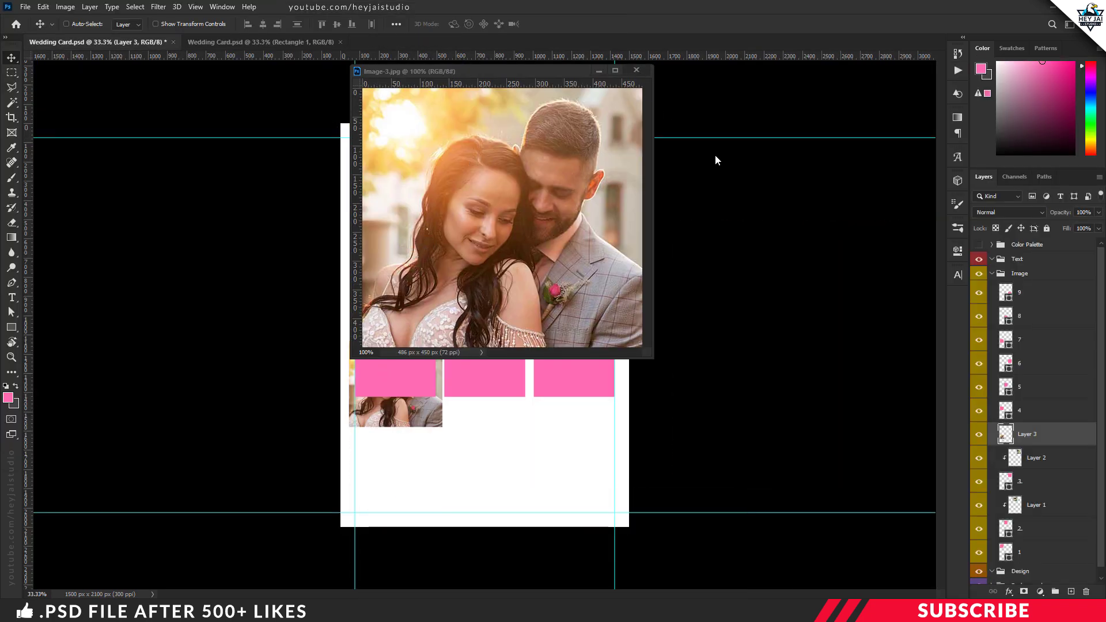
- Place Layer 3 directly above layer 4, over the first square of the second row, and convert it to a smart object
drag(1042, 435, 1040, 411)
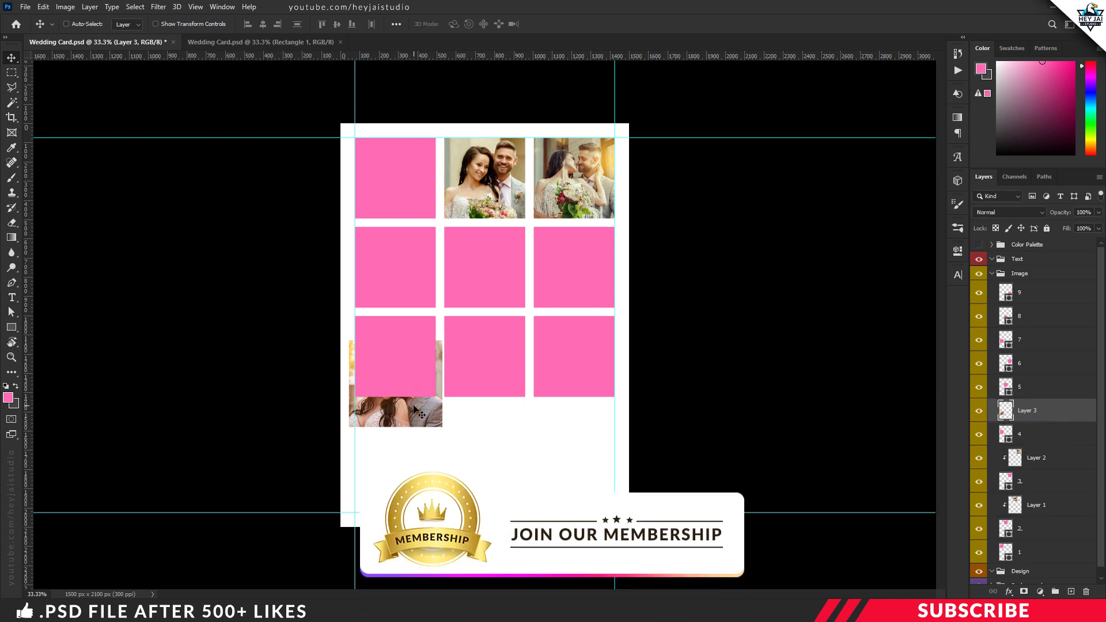
drag(425, 381, 427, 265)
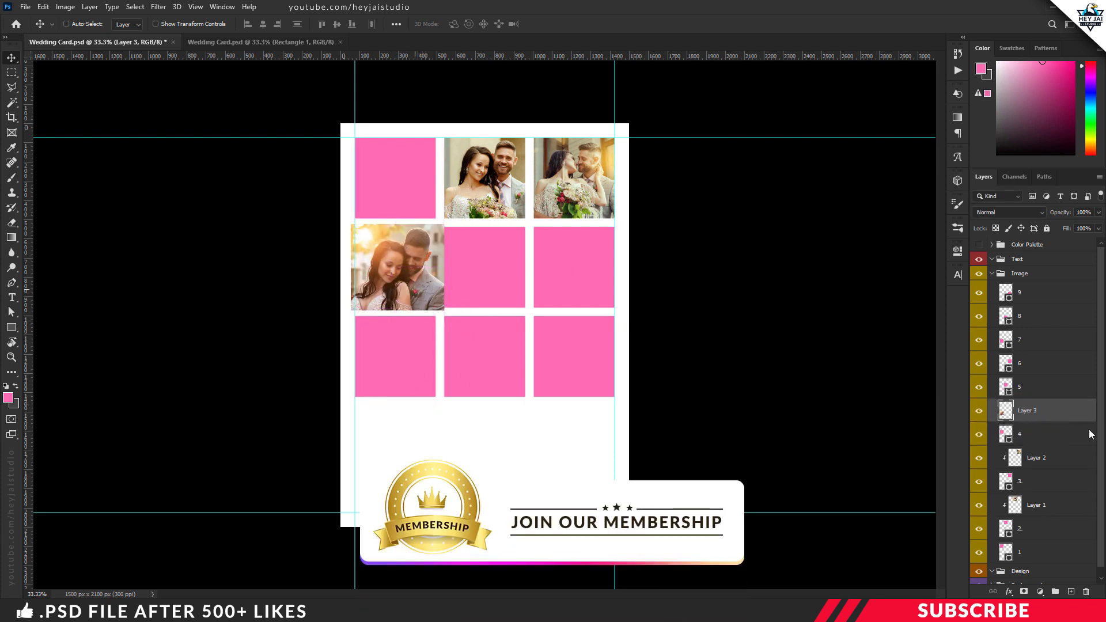
right_click(1047, 407)
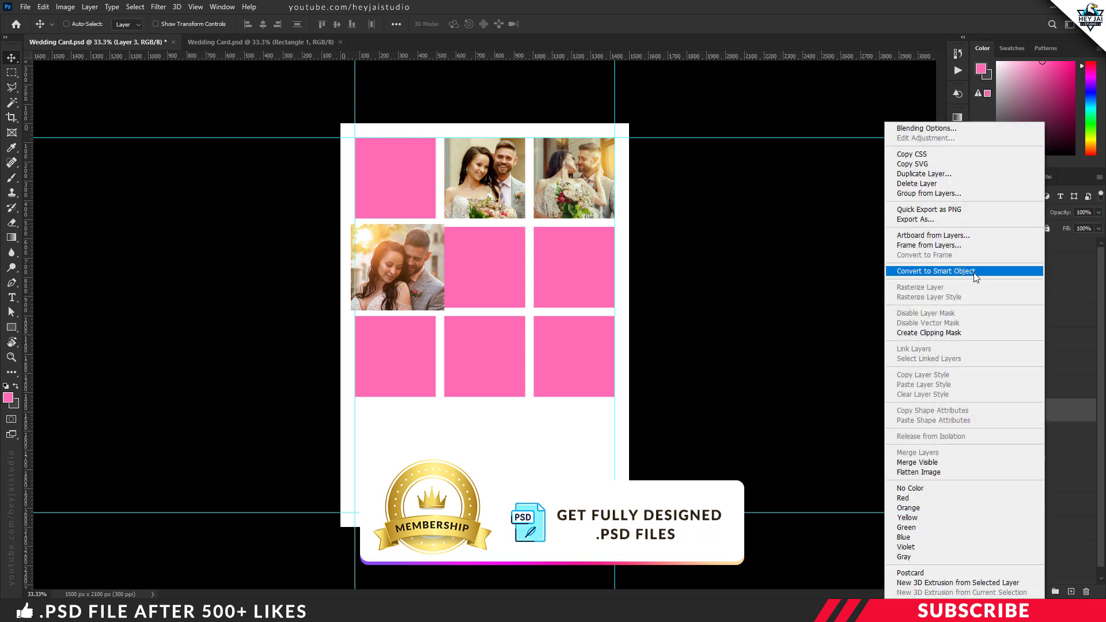
click(975, 275)
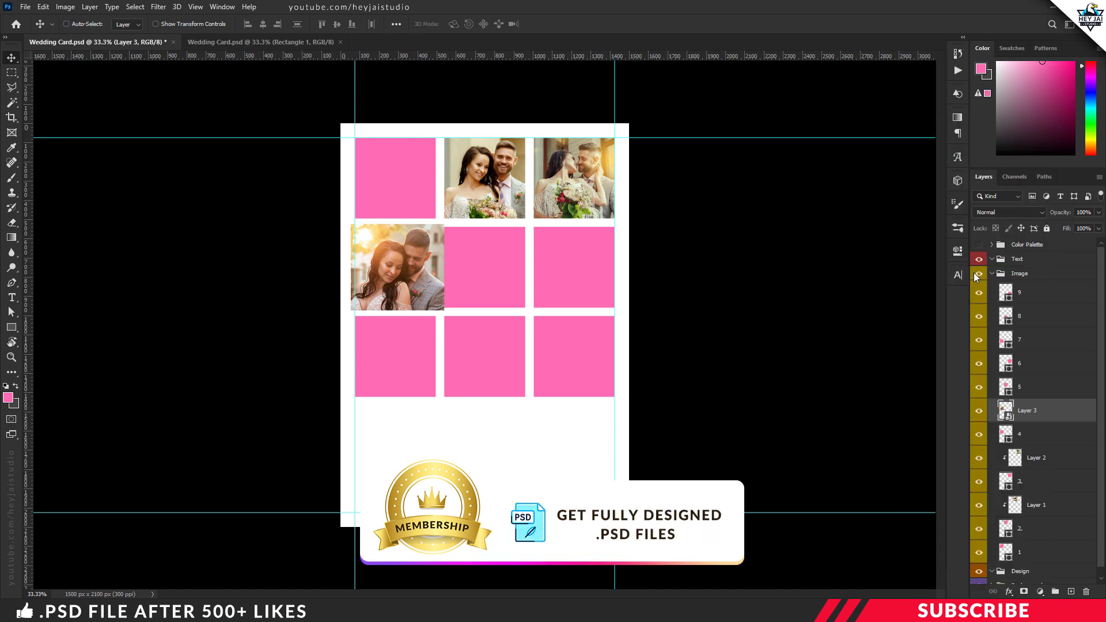
- Clip Layer 3 to the first square of the second row and settle its position with Free Transform
right_click(1054, 414)
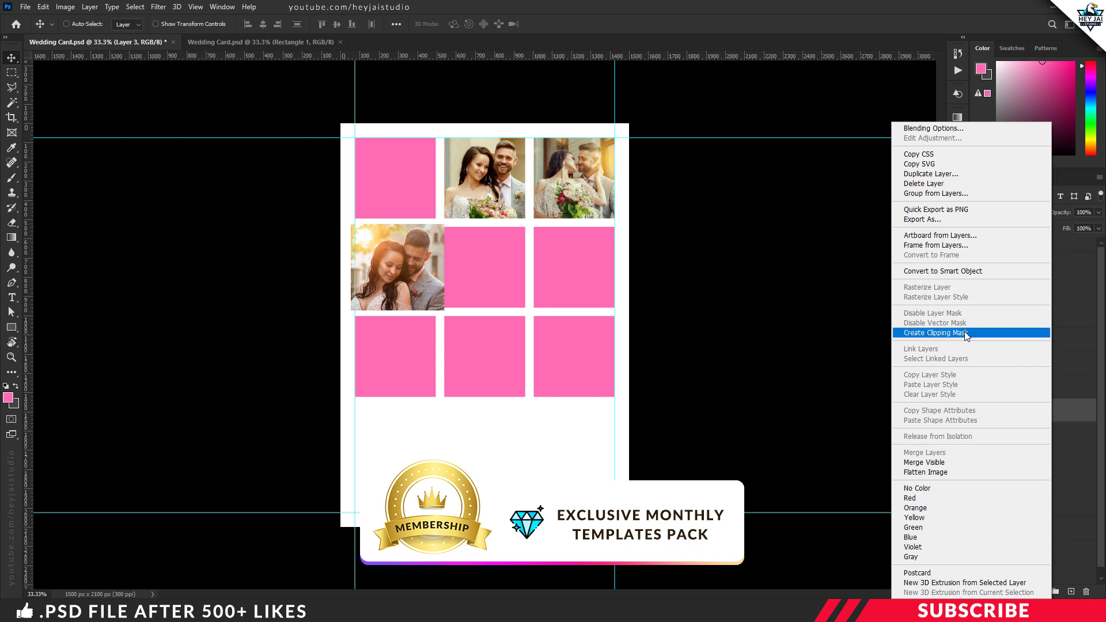
click(1032, 332)
key(ctrl+t)
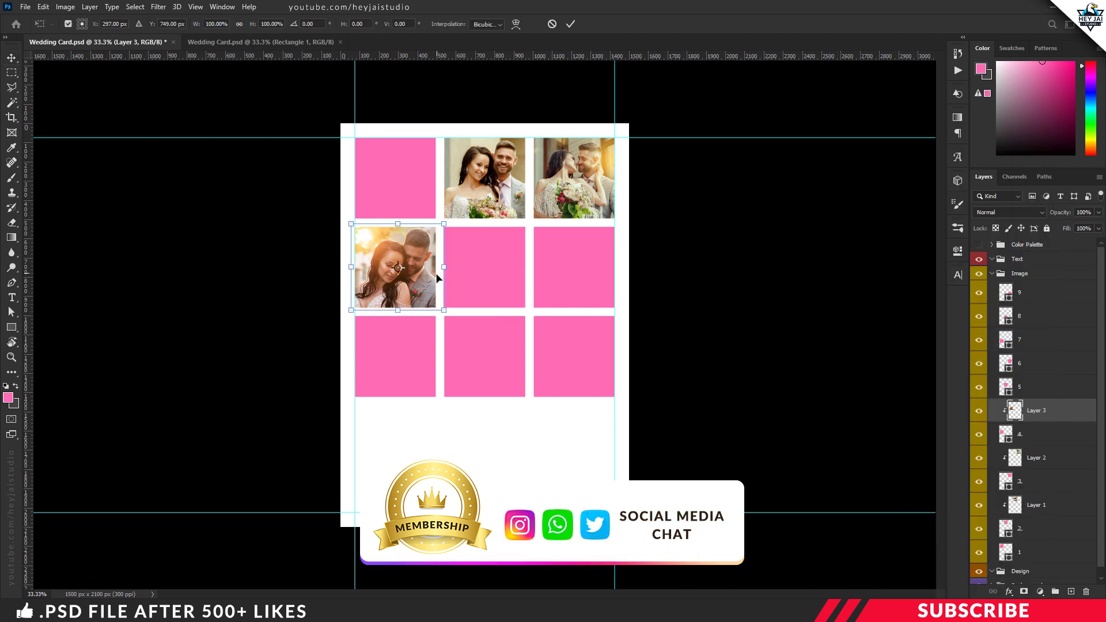
key(Return)
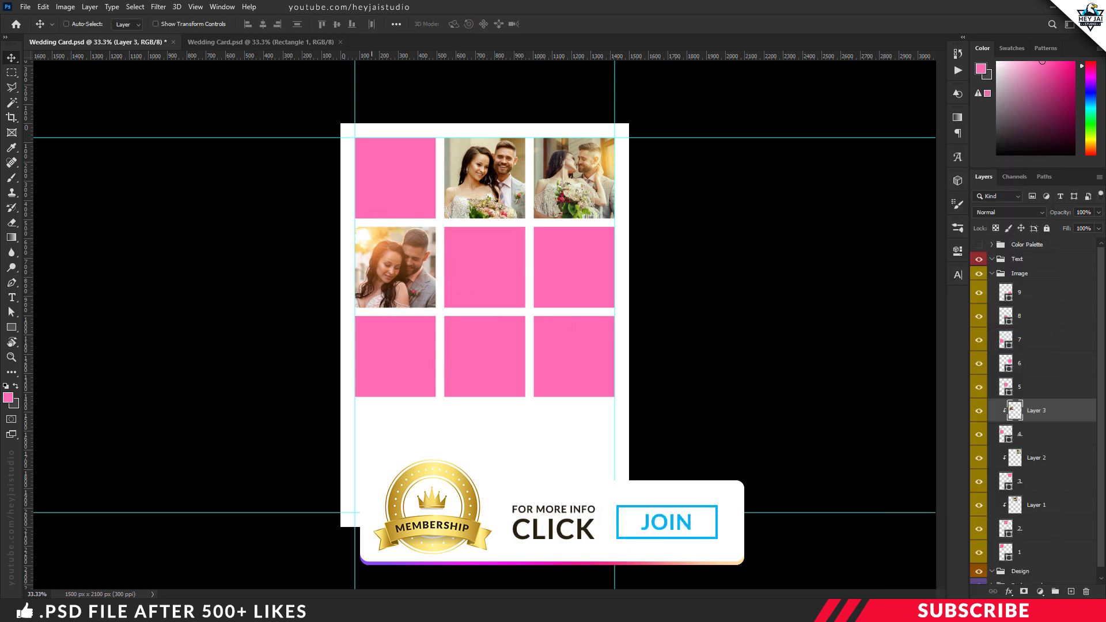
- Switch to File Explorer, open Image-4 with Adobe Photoshop 2020, copy the photo into the Wedding Card document and close the image file
click(499, 618)
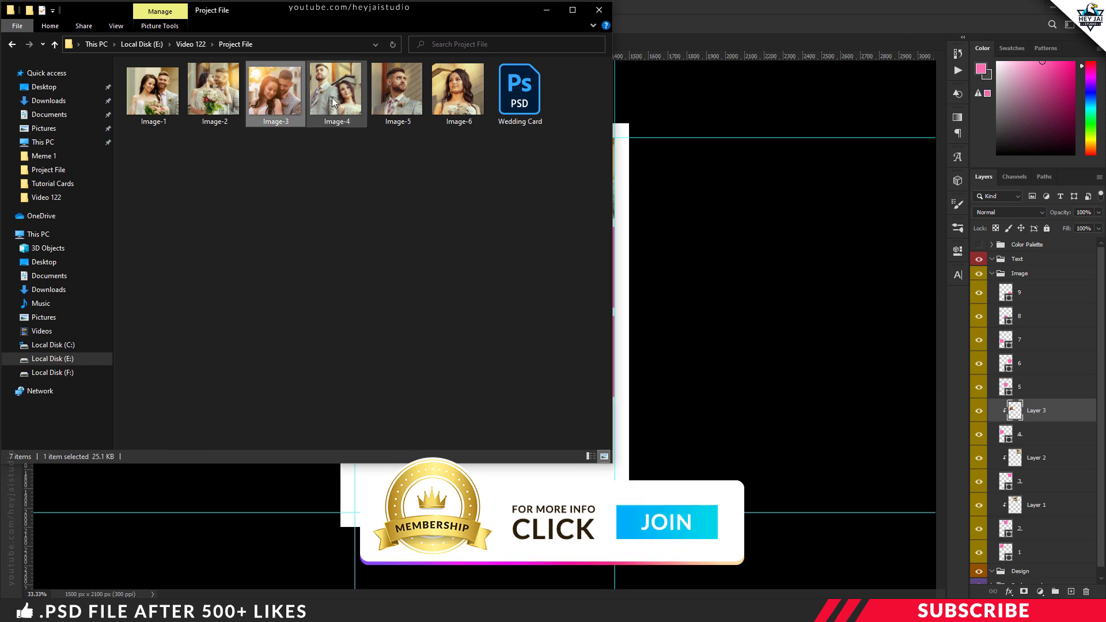
right_click(332, 102)
mouse_move(438, 289)
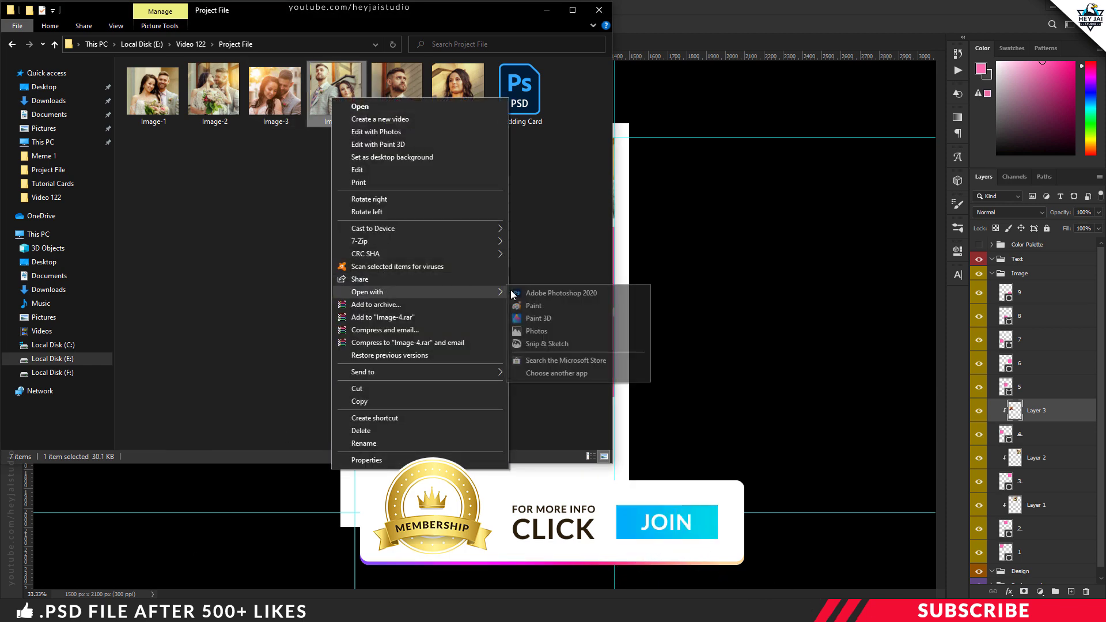
click(562, 295)
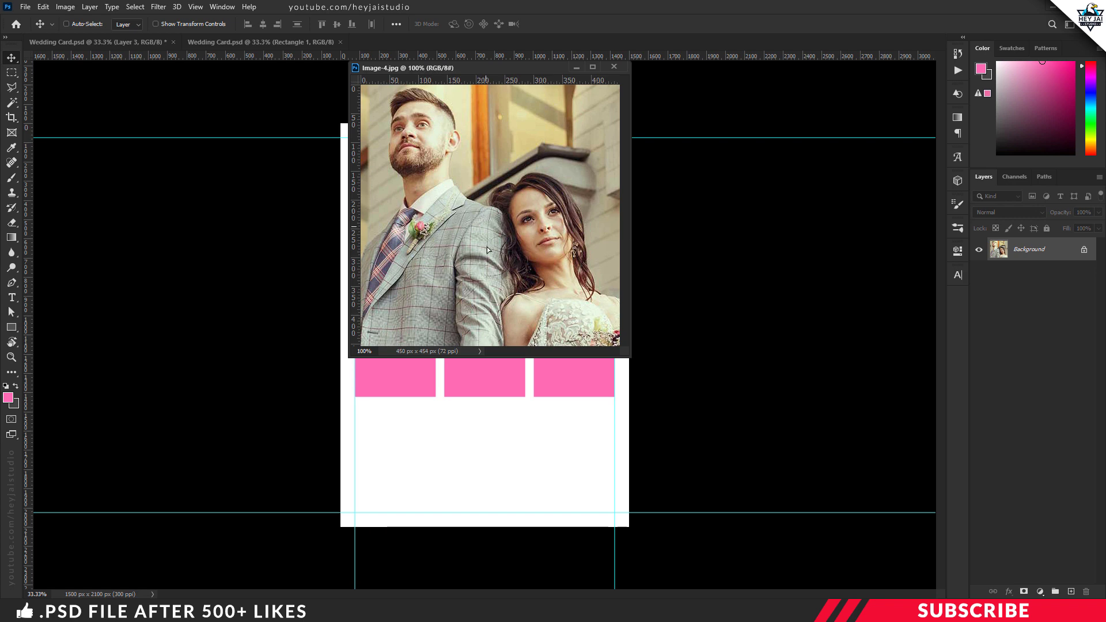
drag(486, 246, 504, 380)
click(614, 67)
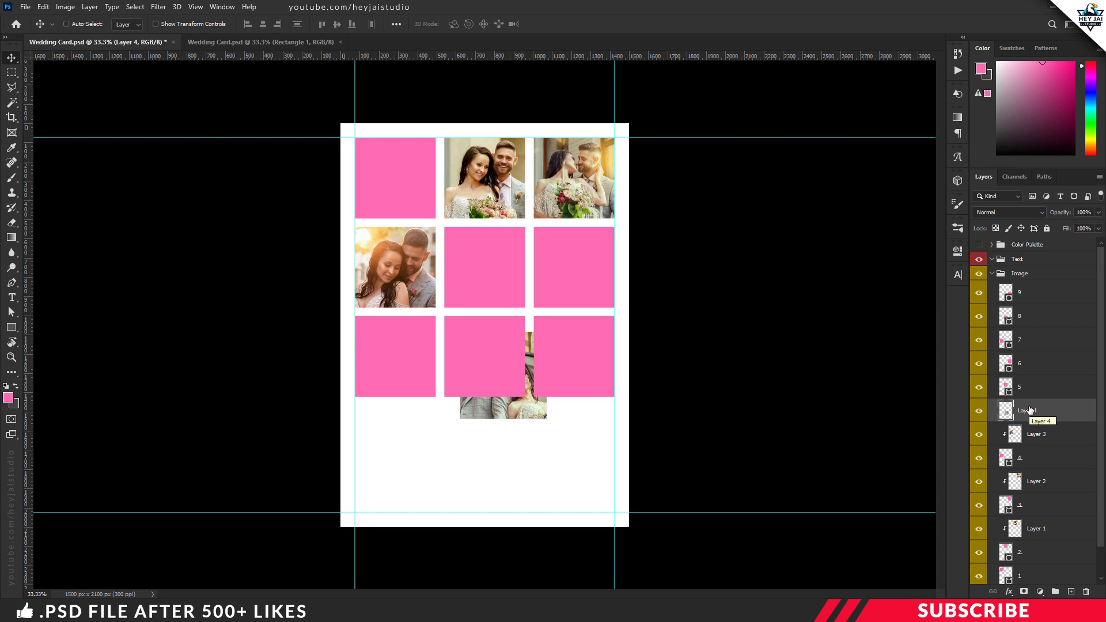
- Clip Layer 4 directly above layer 5 and use Free Transform to fill the middle square at X 735 px, Y 762 px
drag(1030, 410, 1025, 377)
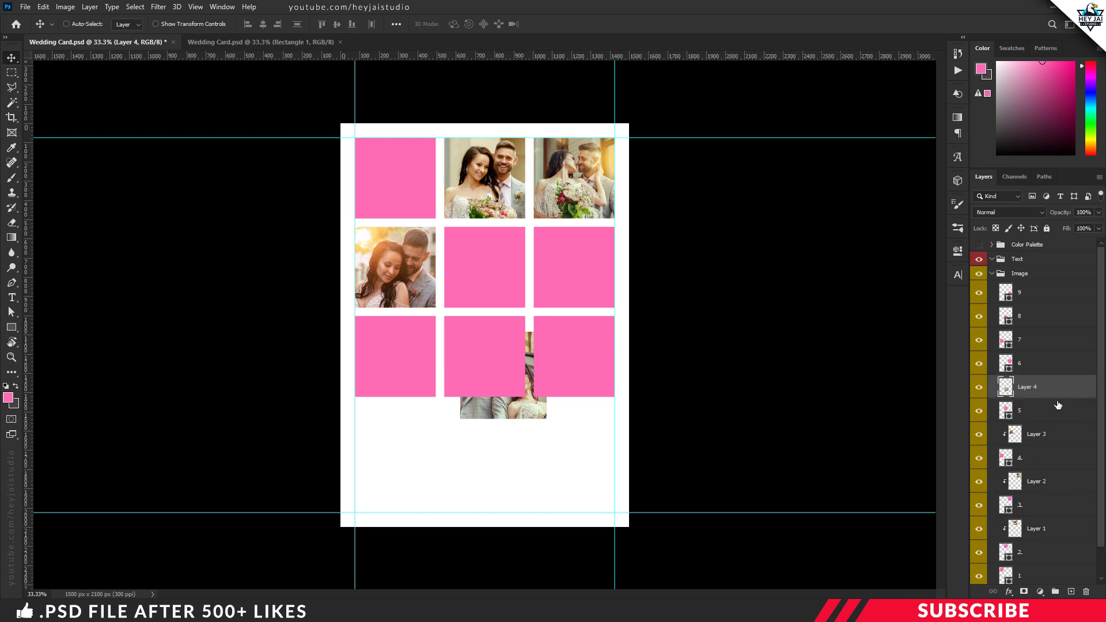
alt+click(1062, 398)
key(ctrl+t)
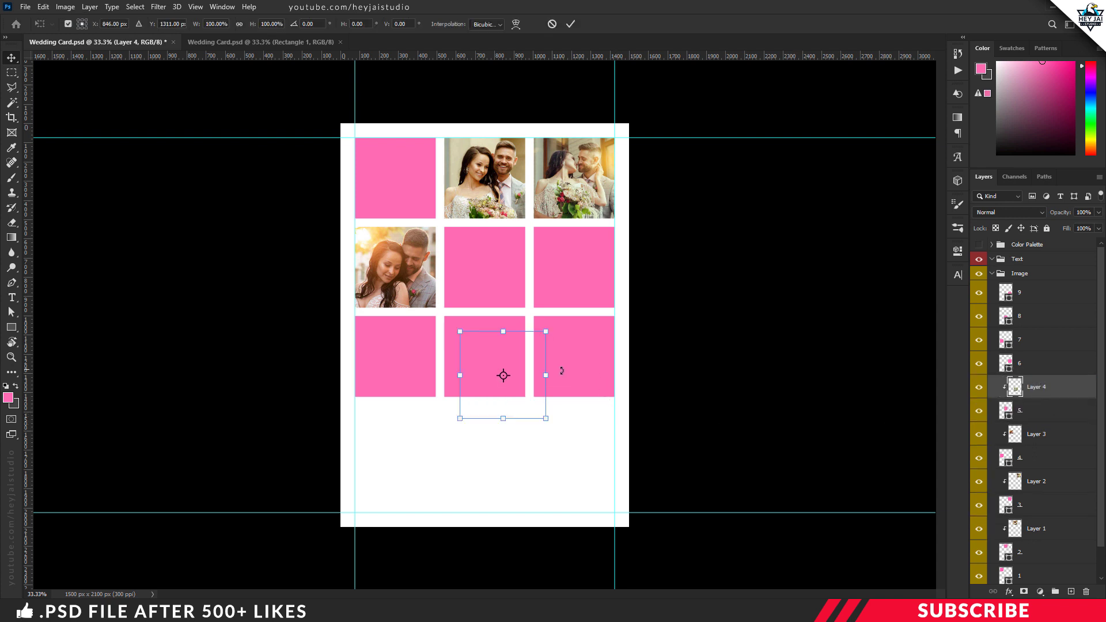
drag(525, 365, 507, 257)
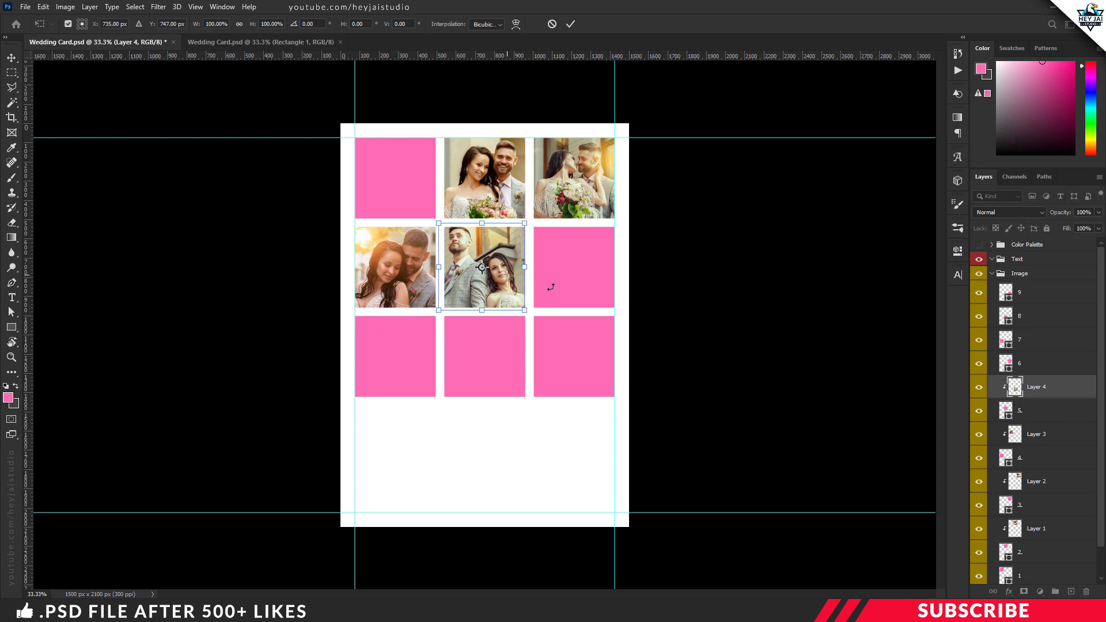
key(Return)
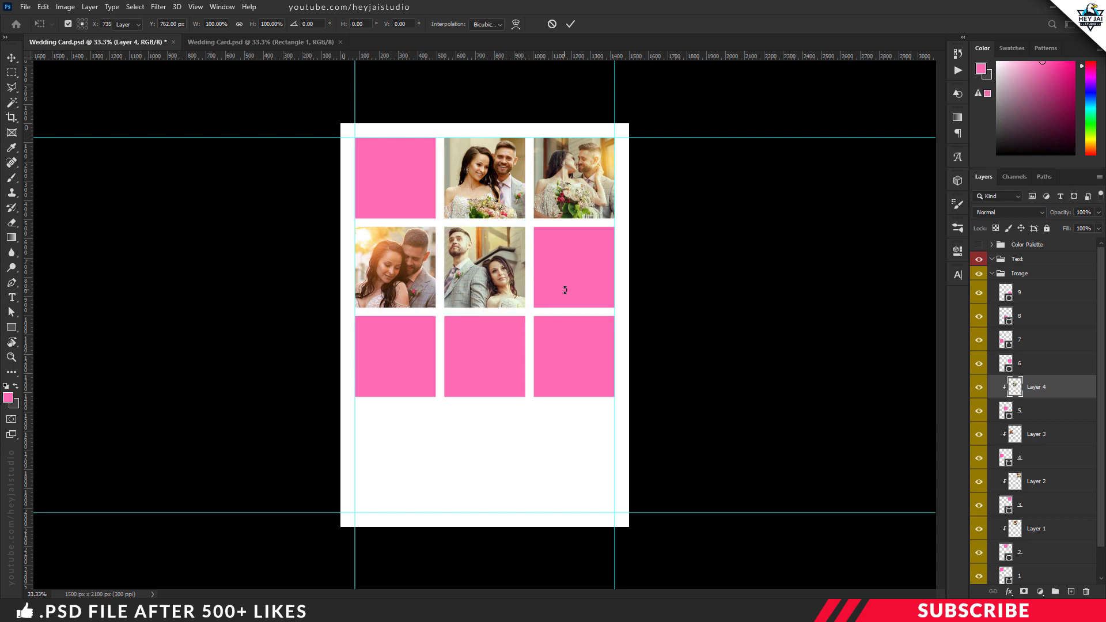
- Switch to File Explorer, open Image-5 with Adobe Photoshop 2020, copy the photo into the Wedding Card document and close the image file
click(190, 589)
right_click(413, 107)
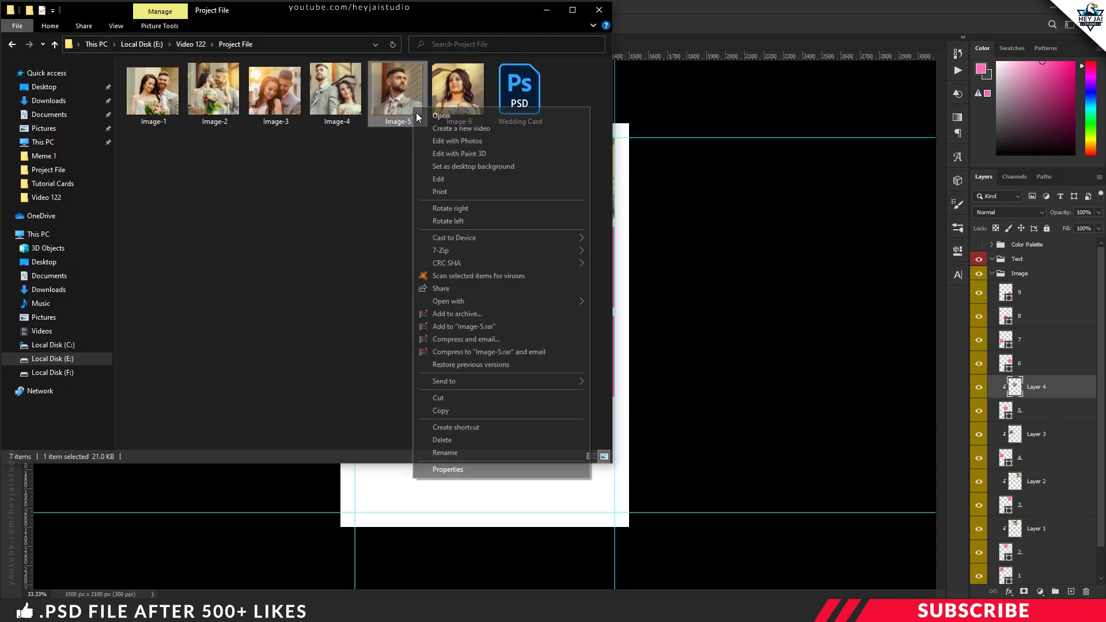
mouse_move(471, 301)
click(640, 303)
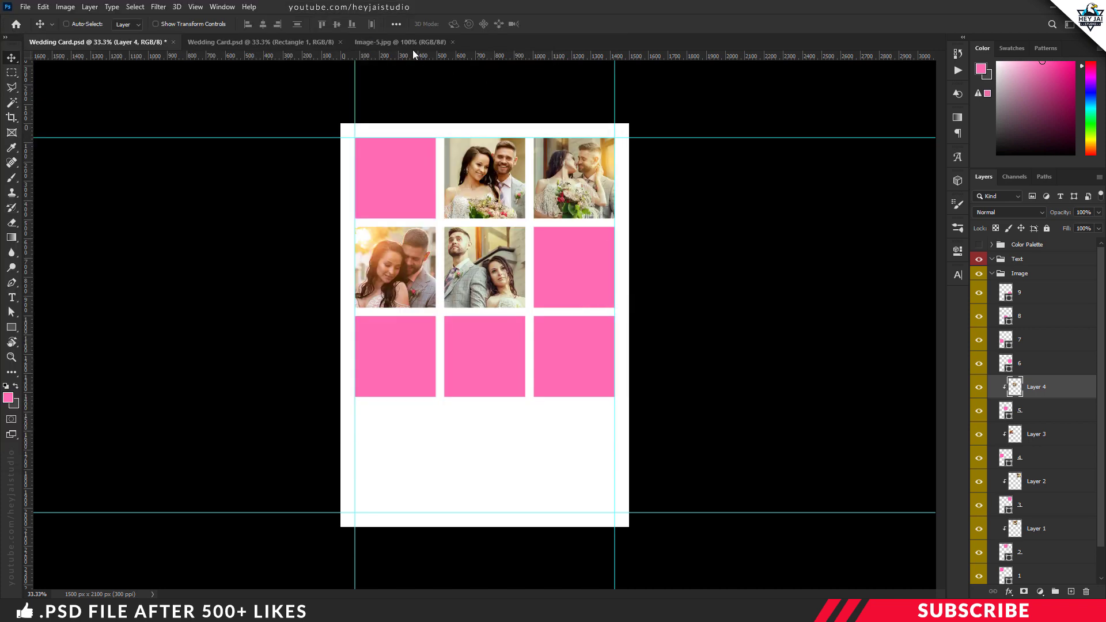
drag(412, 49, 397, 75)
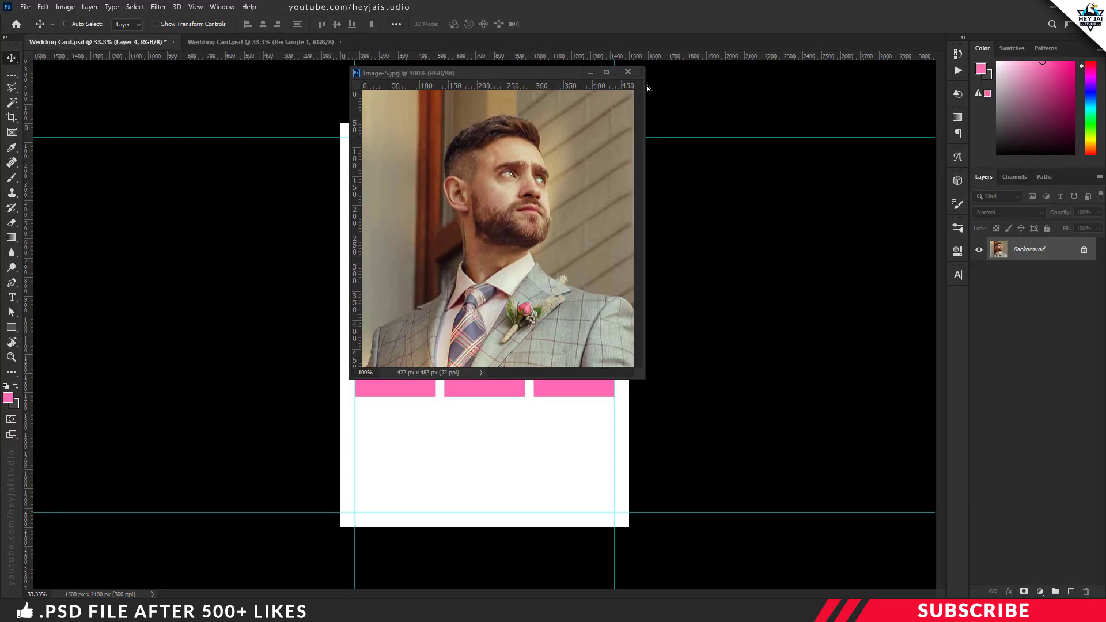
click(629, 72)
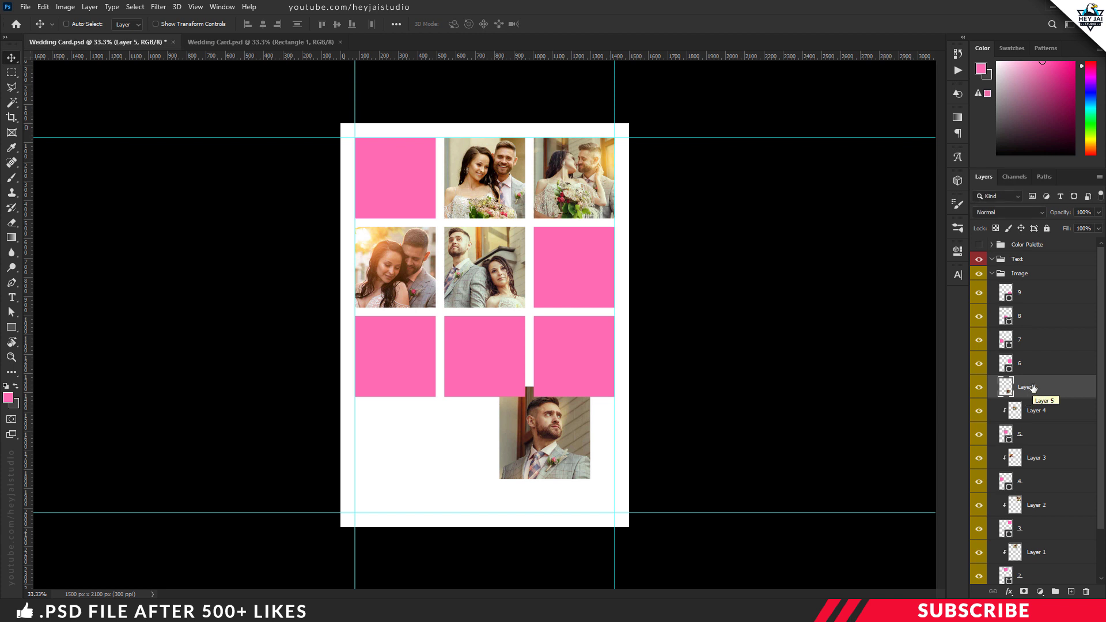
- Clip Layer 5 directly above layer 7 and position it to fill the first square of the third row
drag(1033, 388, 1032, 328)
alt+click(1041, 350)
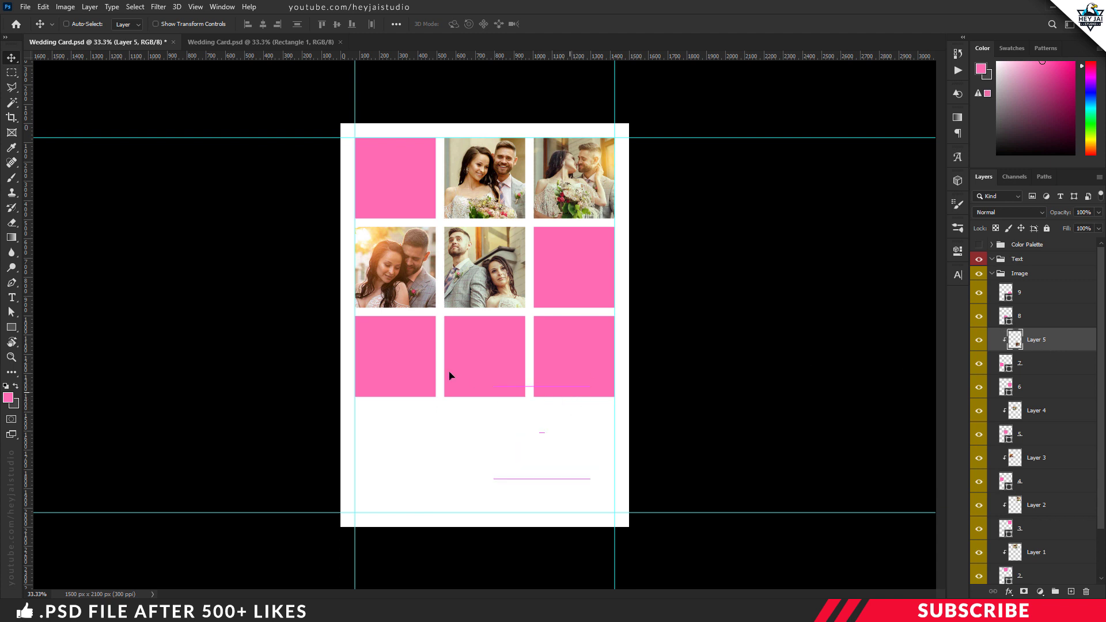
drag(447, 375, 429, 326)
drag(432, 323, 434, 324)
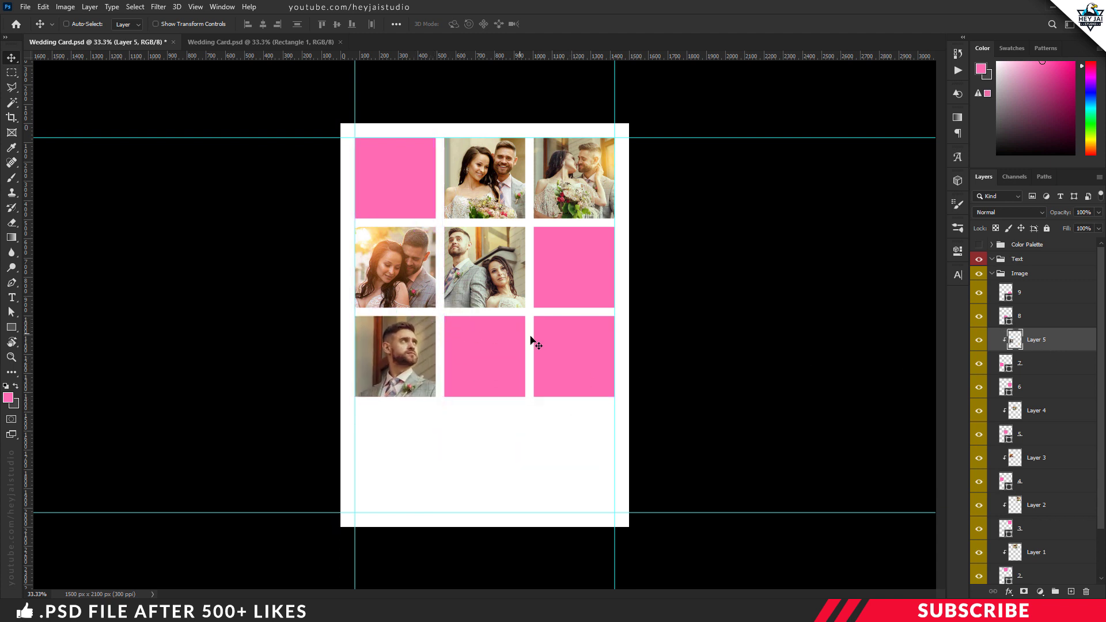
key(ctrl+t)
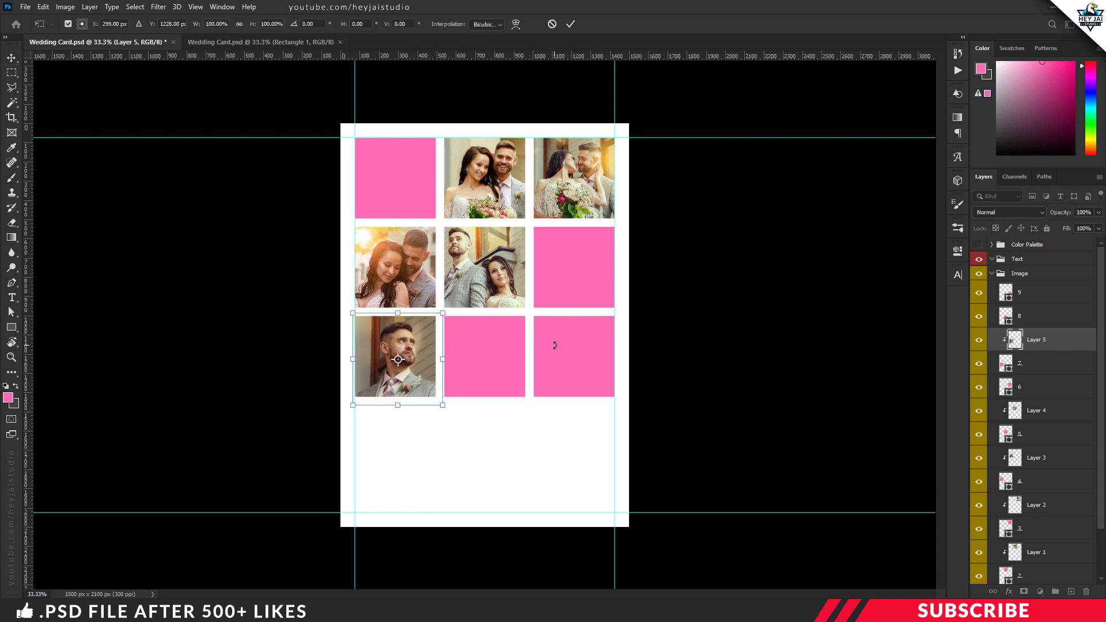
key(Return)
- Switch to File Explorer, open Image-6 with Adobe Photoshop 2020, copy the photo into the Wedding Card document and close the image file
key(alt+Tab)
right_click(464, 112)
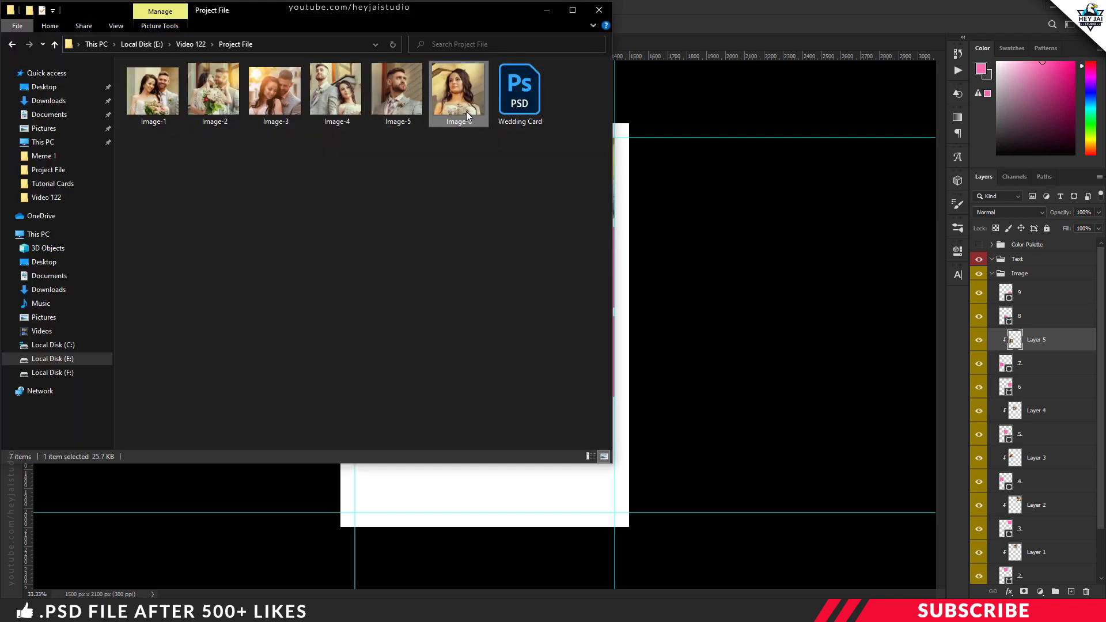
mouse_move(536, 307)
click(677, 306)
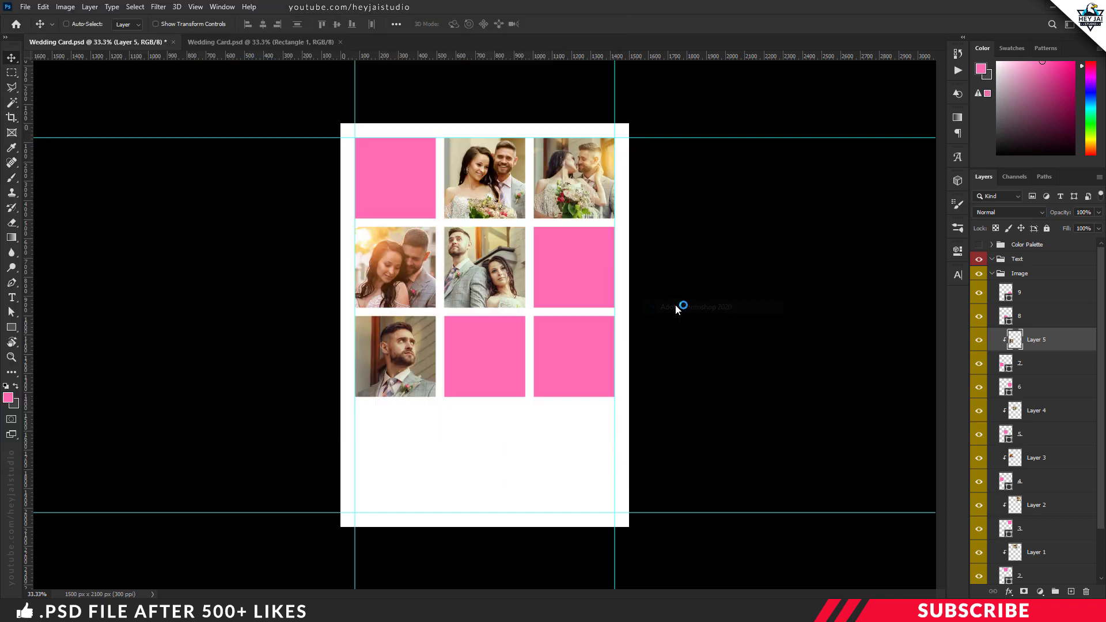
drag(402, 42, 403, 68)
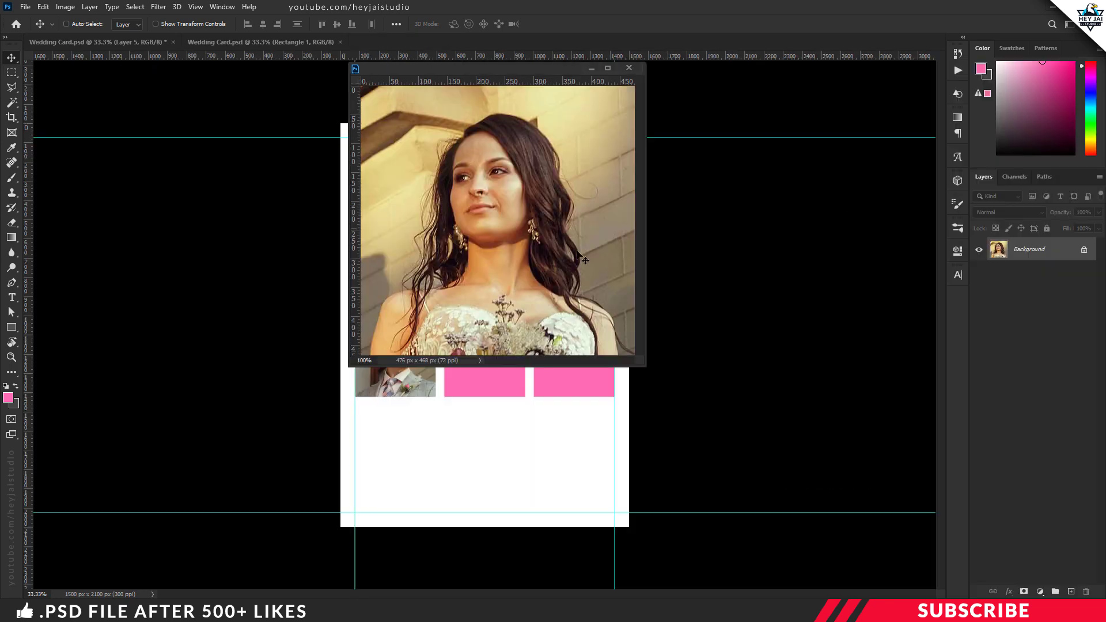
drag(544, 334, 524, 431)
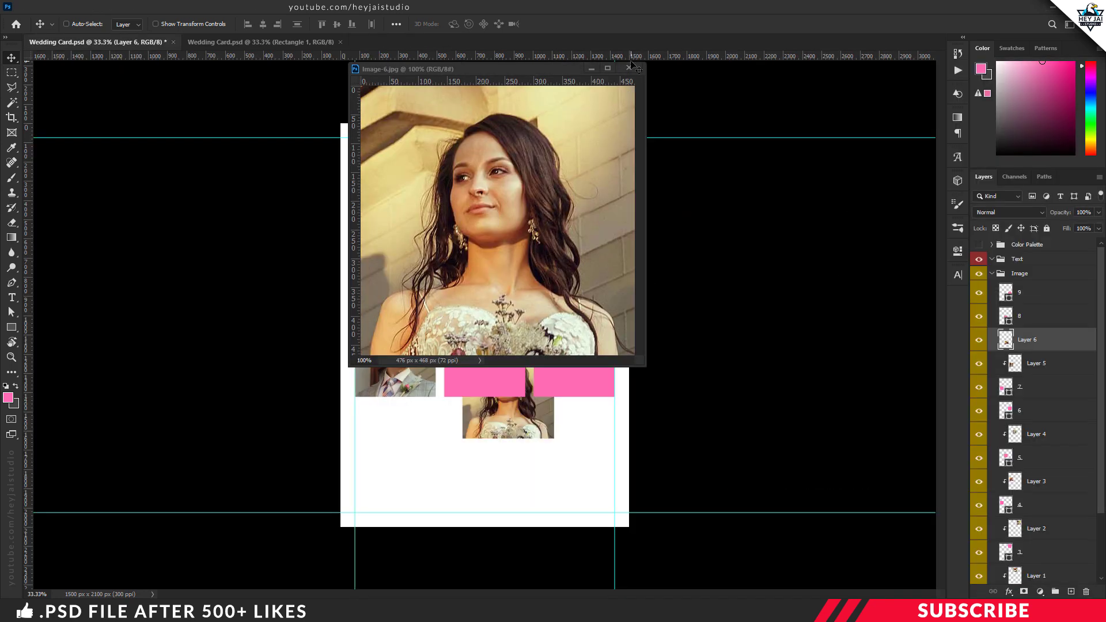
click(628, 68)
- Clip Layer 6 directly above layer 9 and move it over the last square of the third row
drag(1031, 344, 1038, 285)
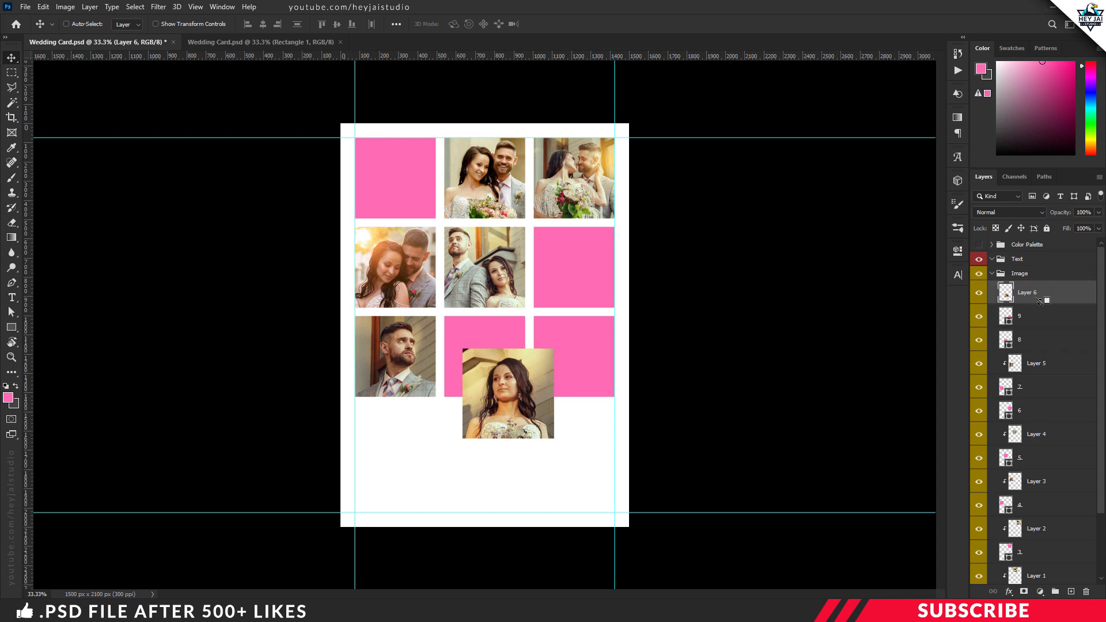
alt+click(1067, 304)
drag(547, 381, 613, 345)
- Nudge the clipped Layer 6 photo to the left with Free Transform to centre the bride in her square
key(ctrl+t)
key(Left)
key(Left)
key(Left)
key(Left)
key(Left)
key(Left)
key(Left)
key(Left)
key(Left)
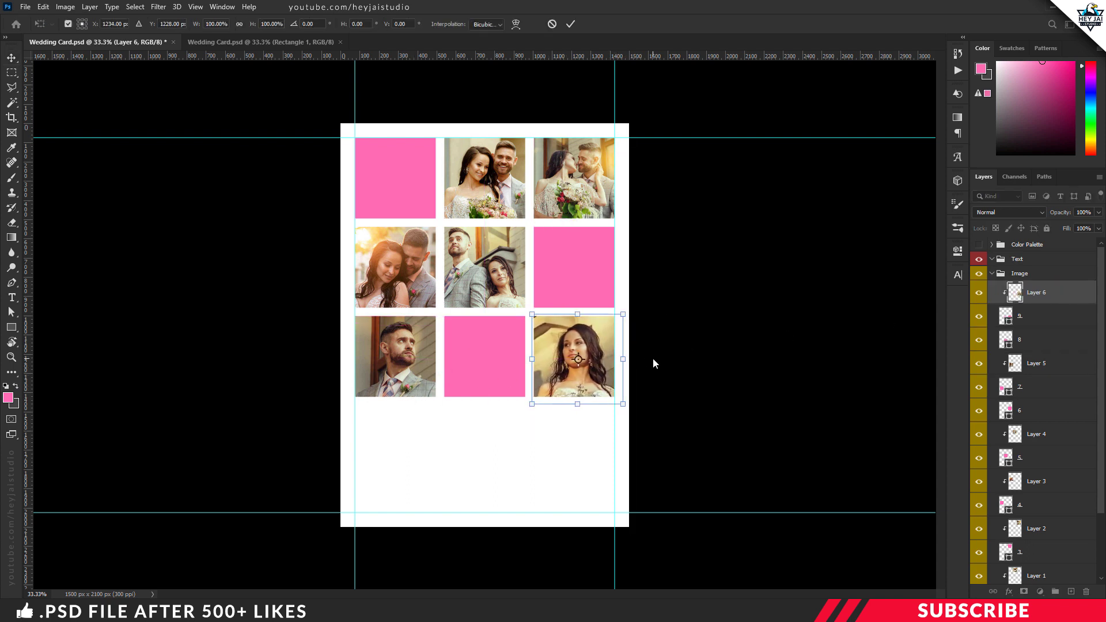
key(Return)
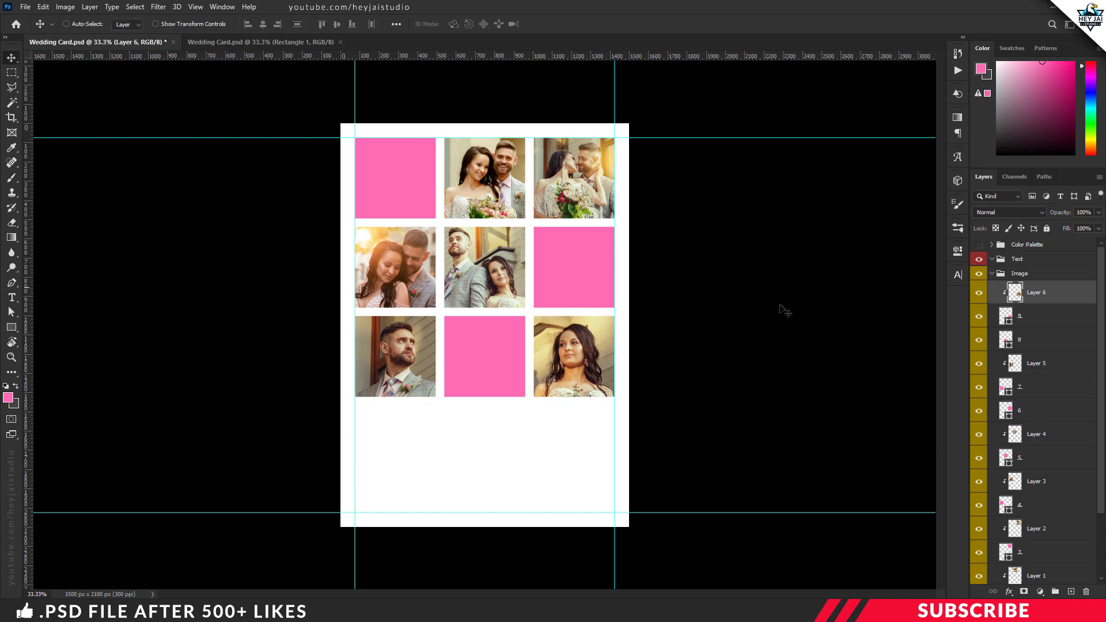
- Collapse the Image group and add a new empty layer inside the Text group
click(993, 275)
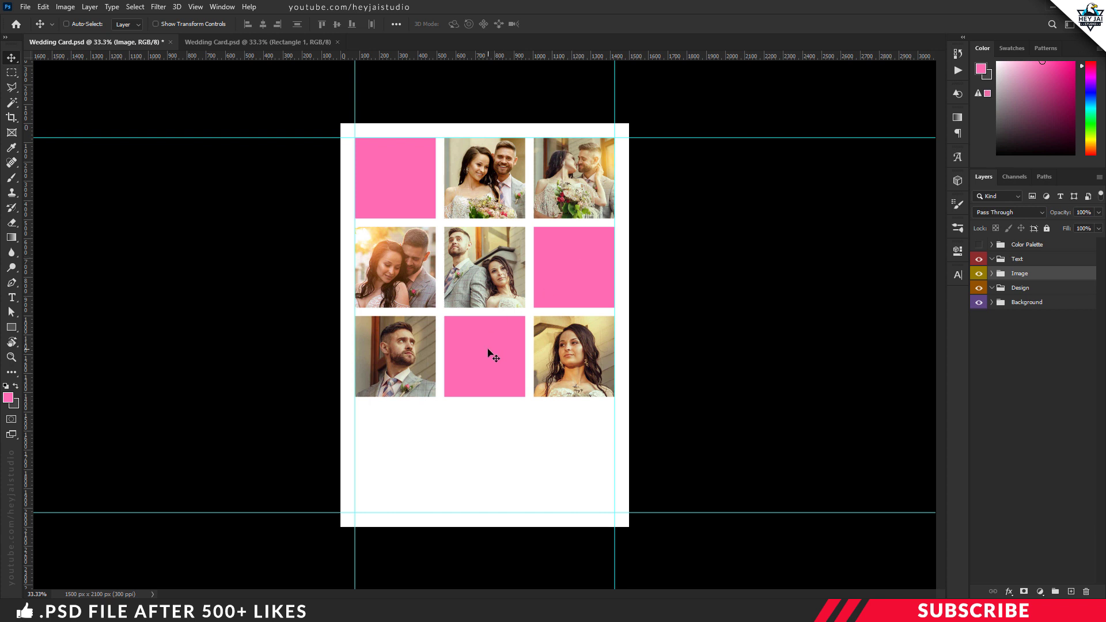
click(1020, 260)
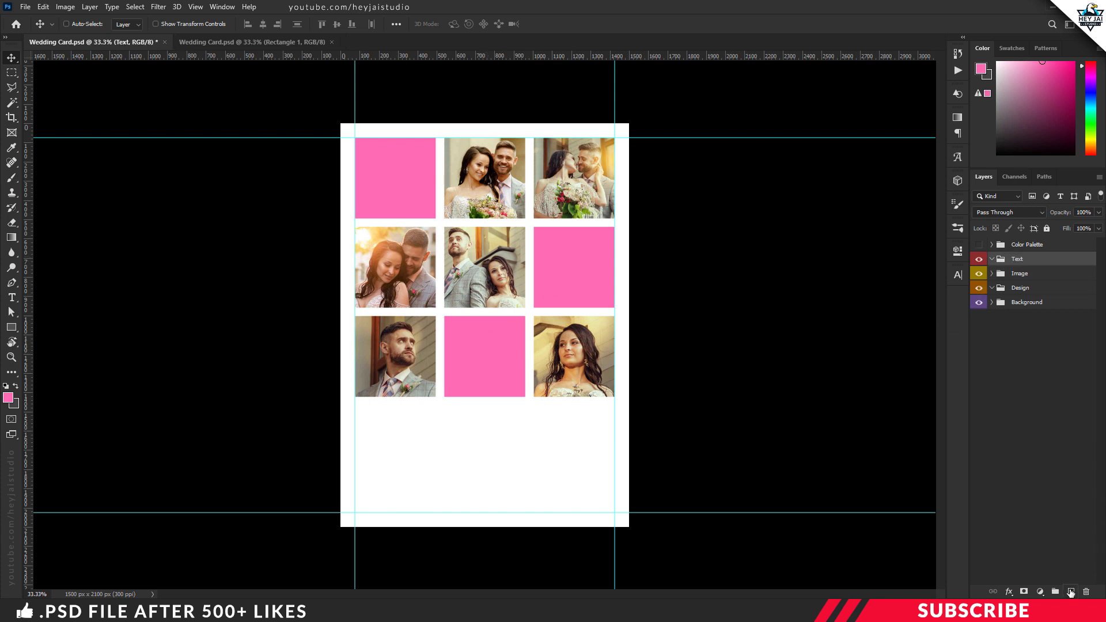
click(1070, 592)
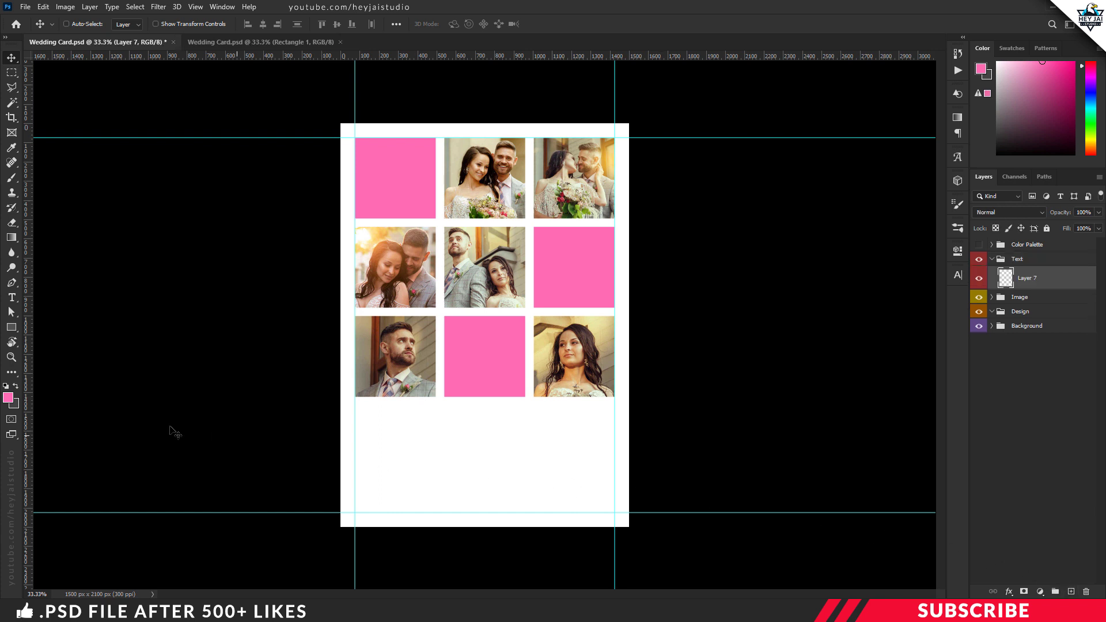
- Set the foreground colour to white (ffffff) and choose Lato Medium as the font for horizontal text
click(7, 398)
text(ffffff)
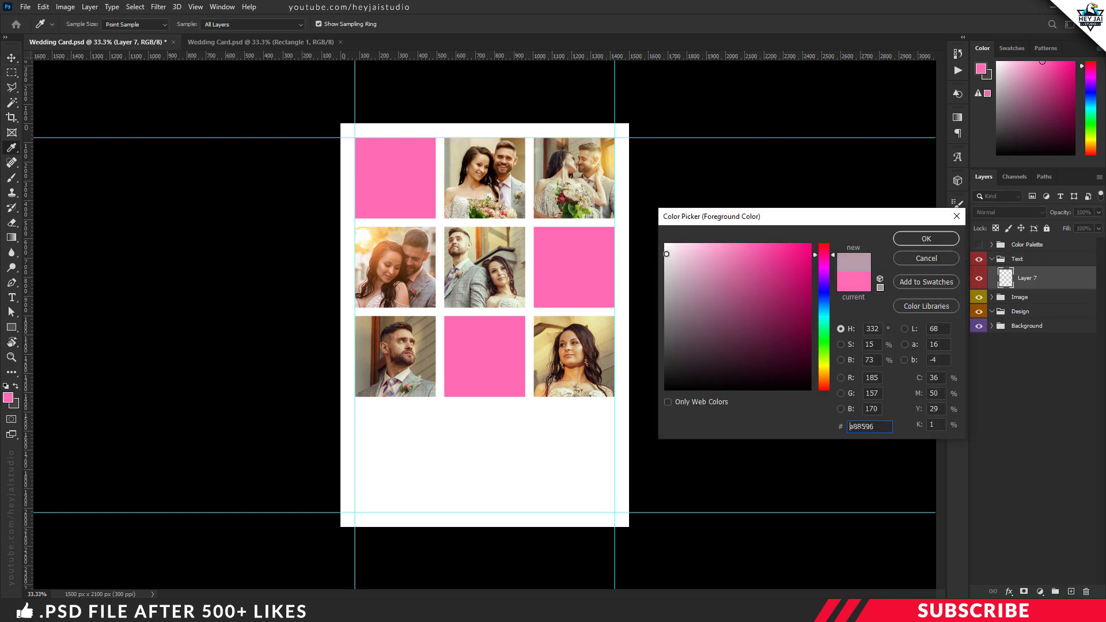
click(911, 240)
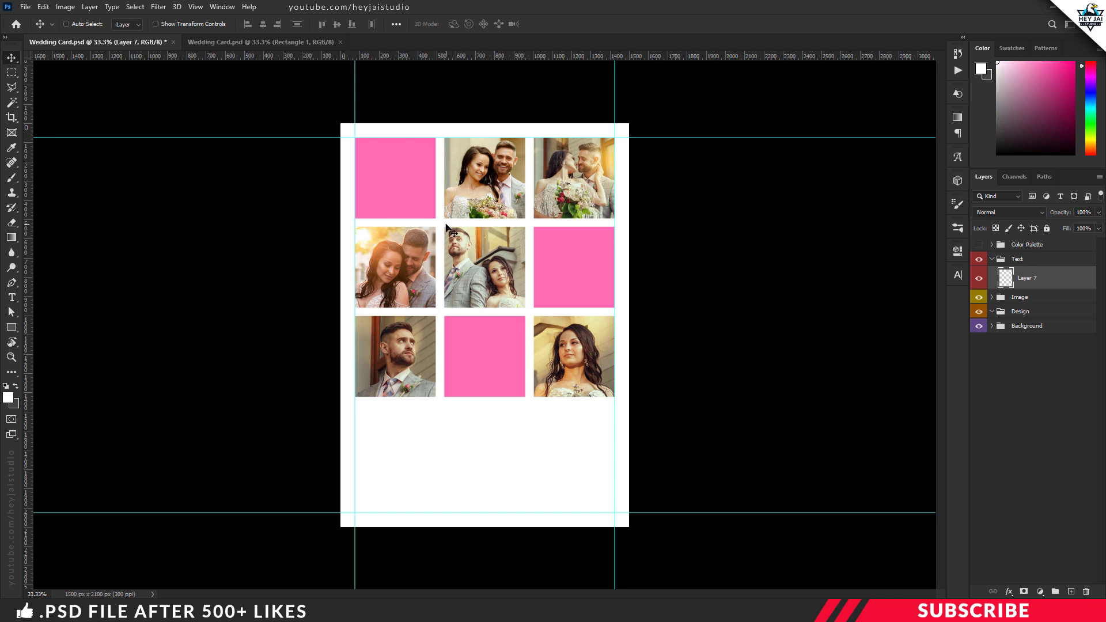
key(t)
click(149, 23)
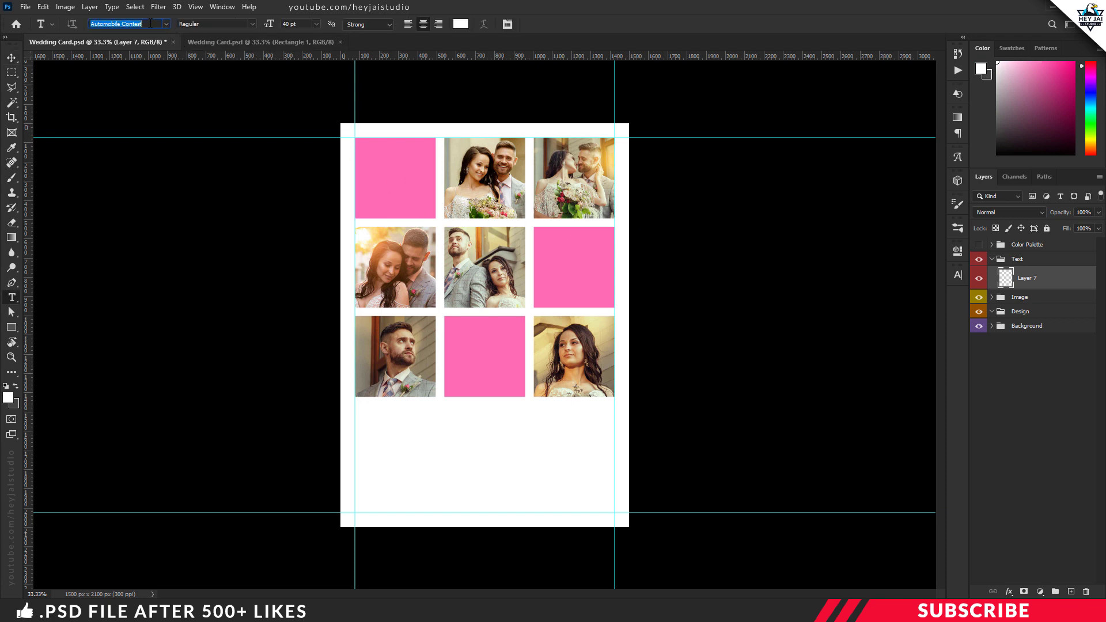
text(Lato)
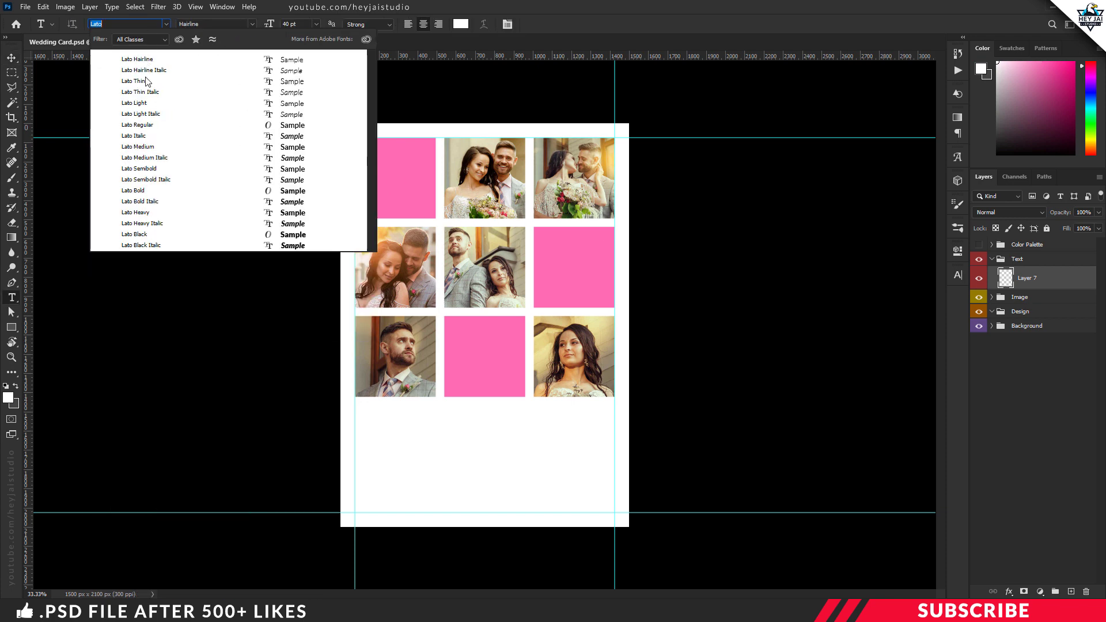
click(141, 146)
- Add the white numbers 07, 12 and 30, centring one in each pink square from the first row to the third
click(386, 178)
text(07)
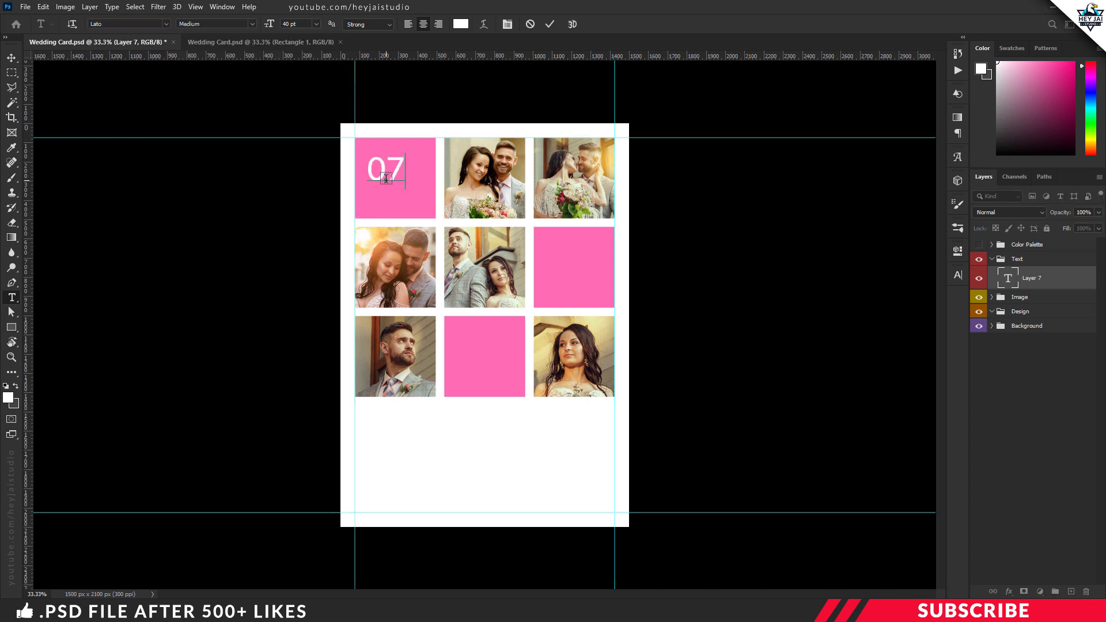
key(ctrl+Return)
key(v)
drag(386, 167, 563, 266)
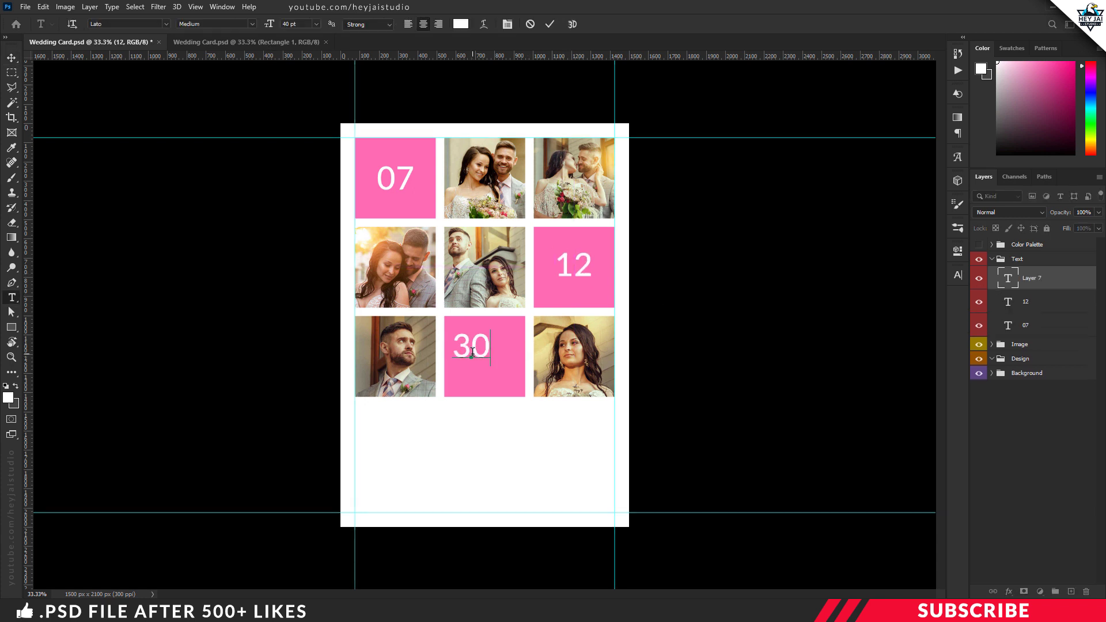
key(v)
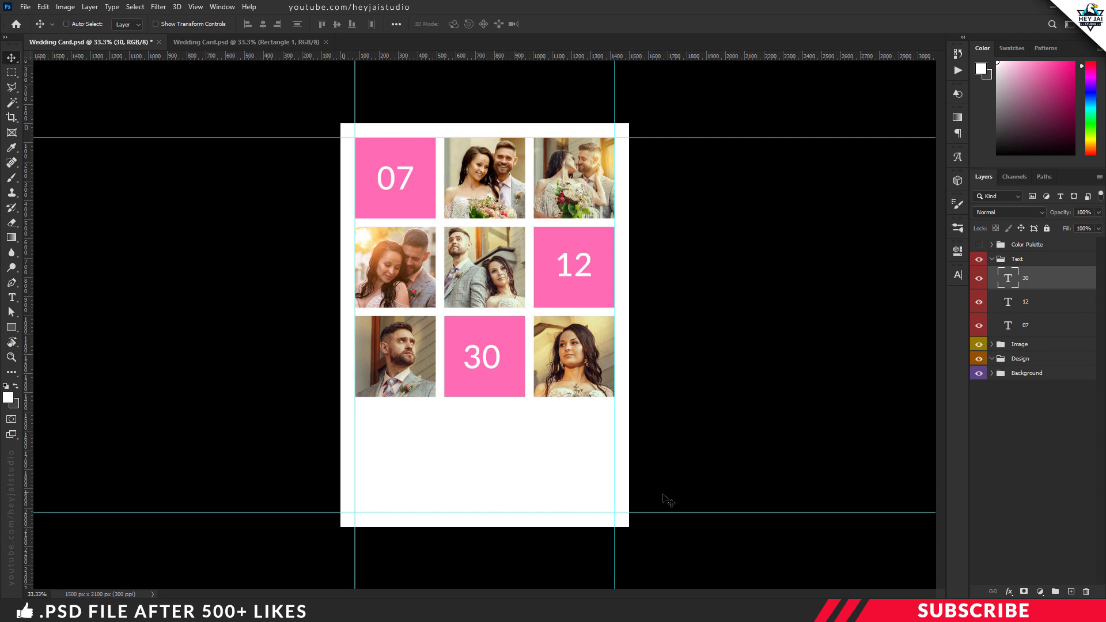
- Add a new empty layer in the Text group and sample the pink of the square behind 30 as the foreground colour
click(1072, 592)
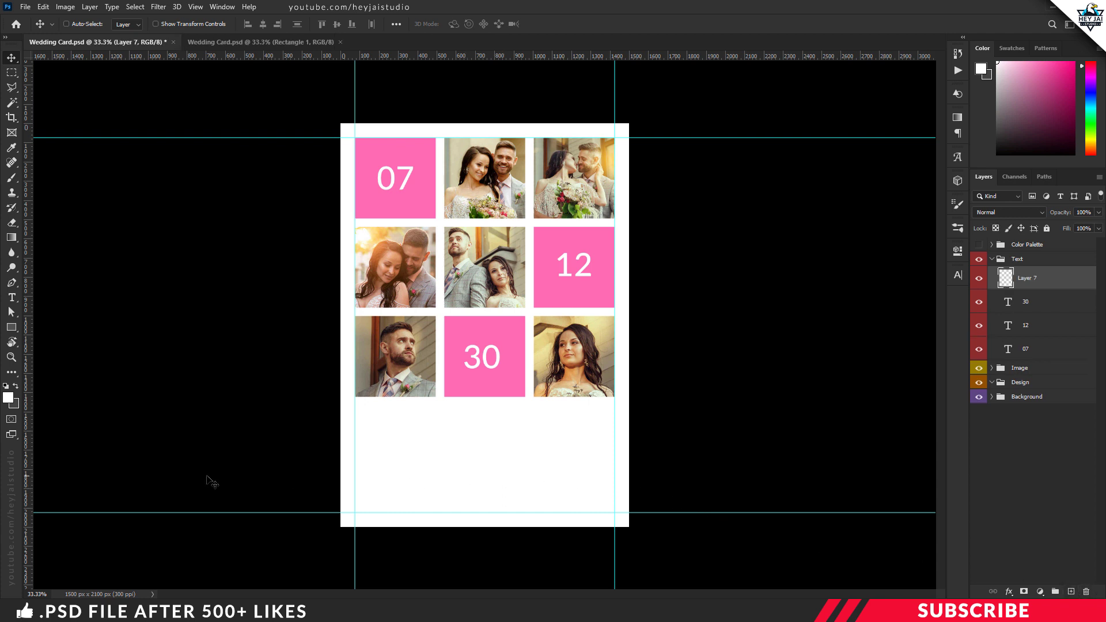
click(9, 397)
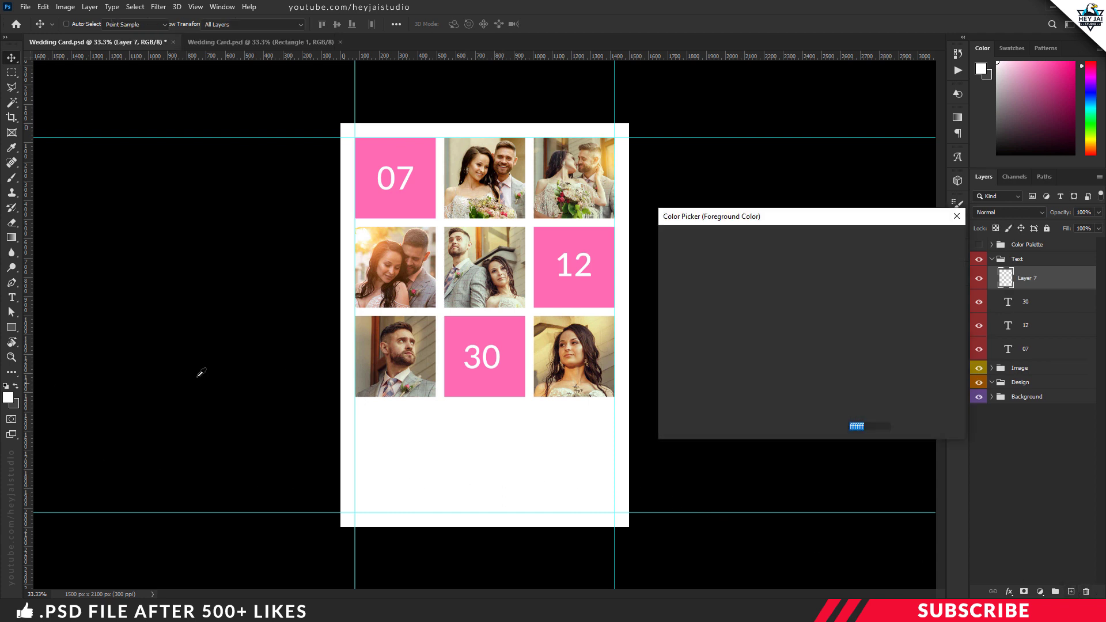
click(520, 333)
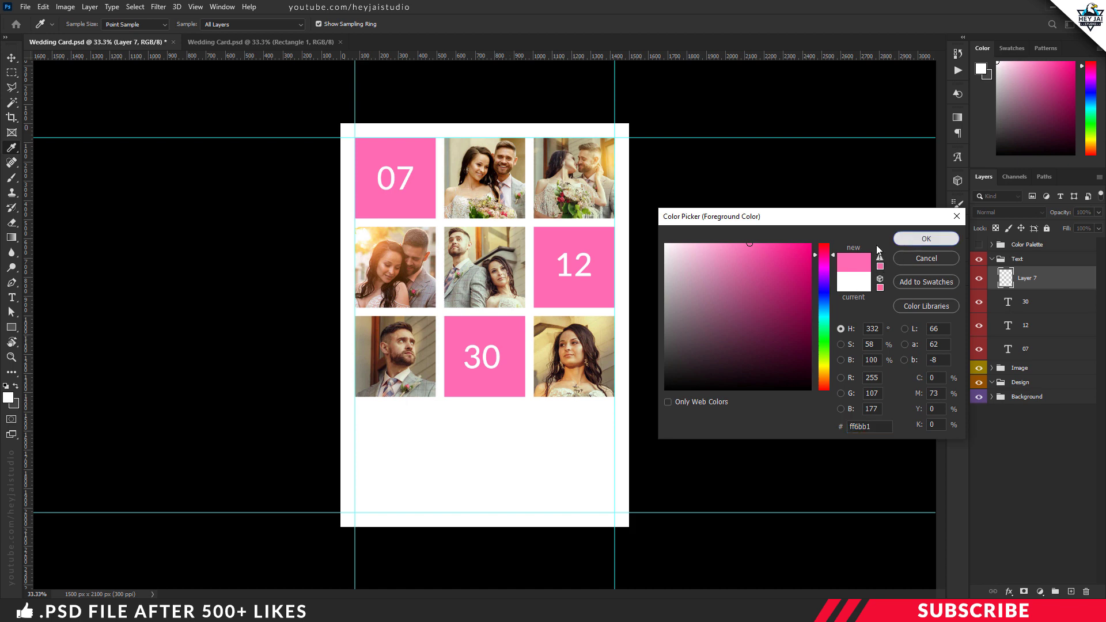
click(925, 238)
- Write "Save the date" in pink Automobile Contest text in the white area below the photo grid
key(v)
key(t)
right_click(21, 305)
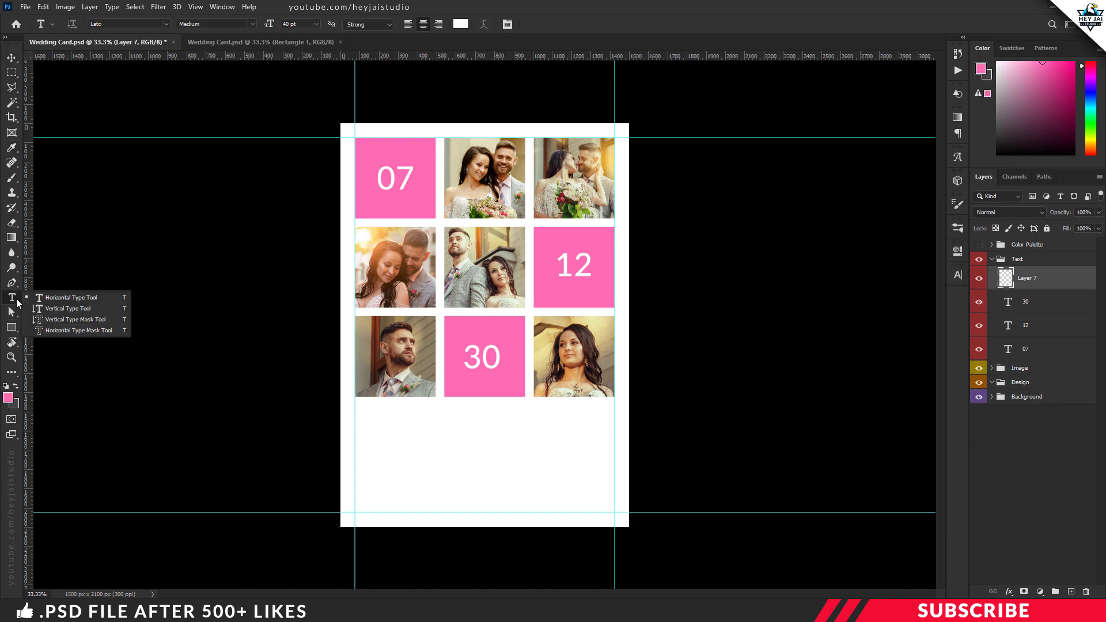
click(64, 295)
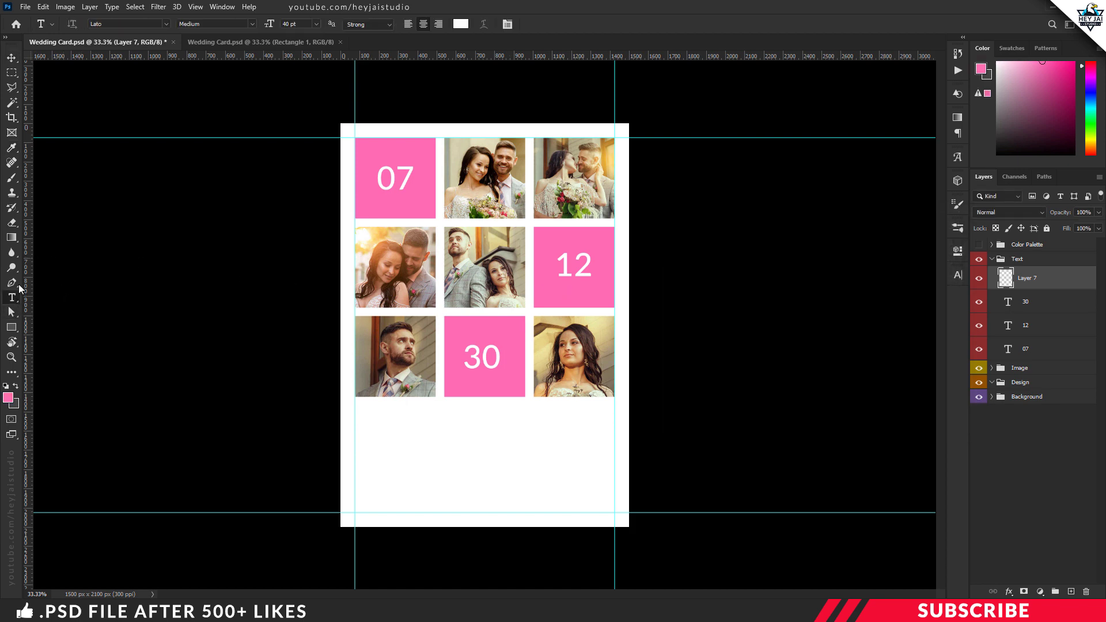
click(164, 26)
click(154, 55)
click(390, 451)
text(Save the dat)
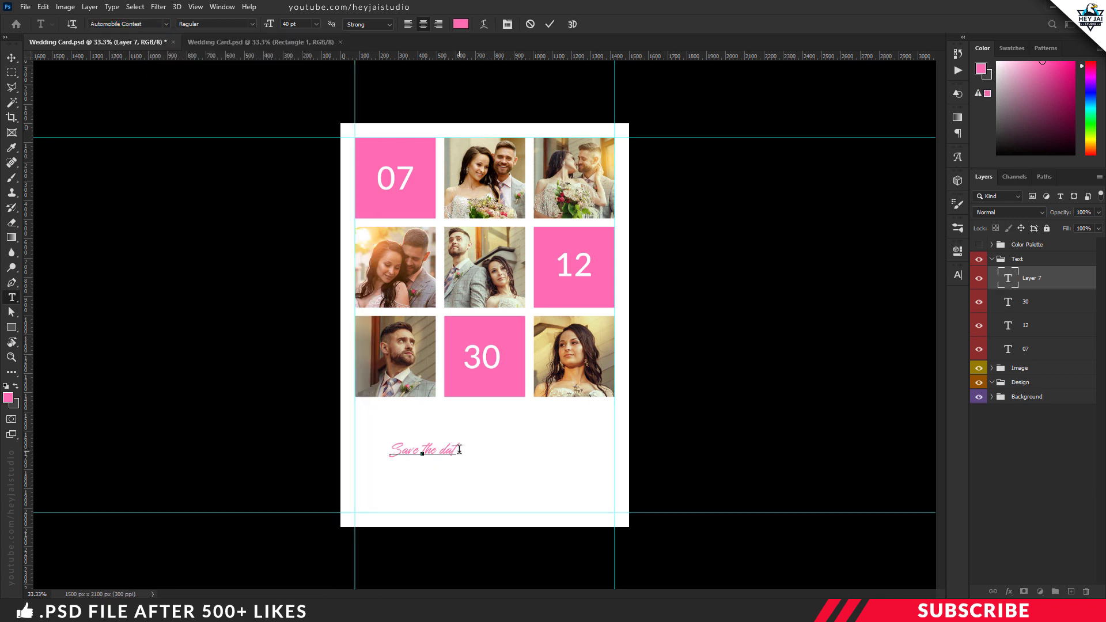
text(e)
- Set the size of the whole "Save the date" text to 150 pt and commit it
key(ctrl+a)
click(294, 25)
text(150)
key(Return)
click(480, 424)
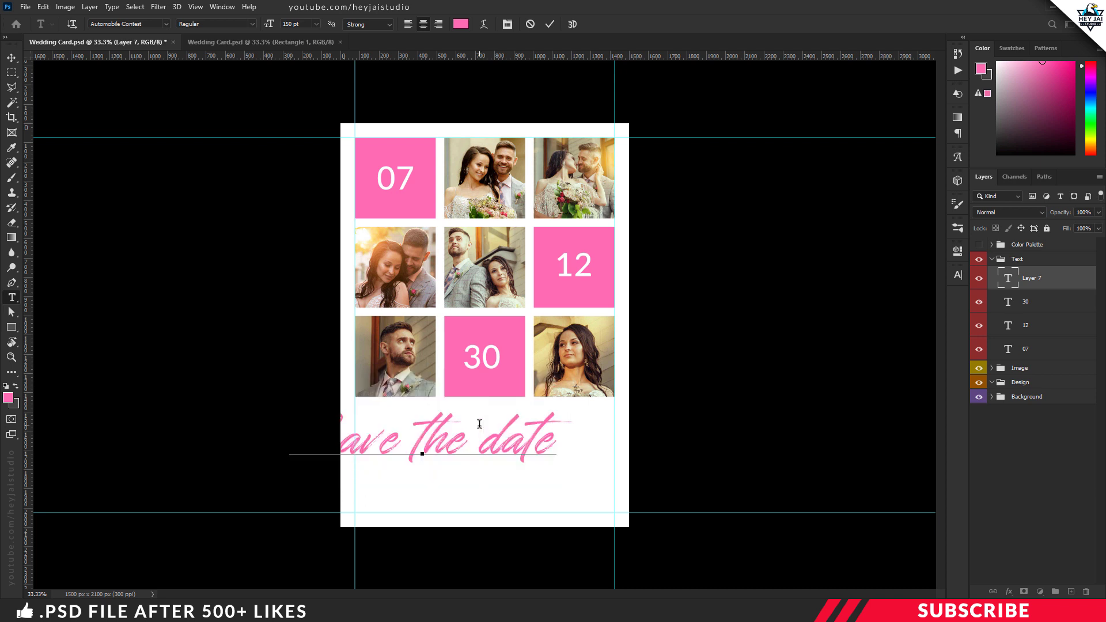
key(ctrl+Return)
- Scale the "Save the date" text down to about 112 pt with Free Transform and centre it just below the photo grid
key(c)
key(v)
drag(447, 446, 501, 438)
key(ctrl+t)
drag(625, 480, 554, 452)
drag(500, 416, 536, 425)
key(Return)
- Enter the groom's first name as new text below "Save the date" and set the background colour to 262262
key(t)
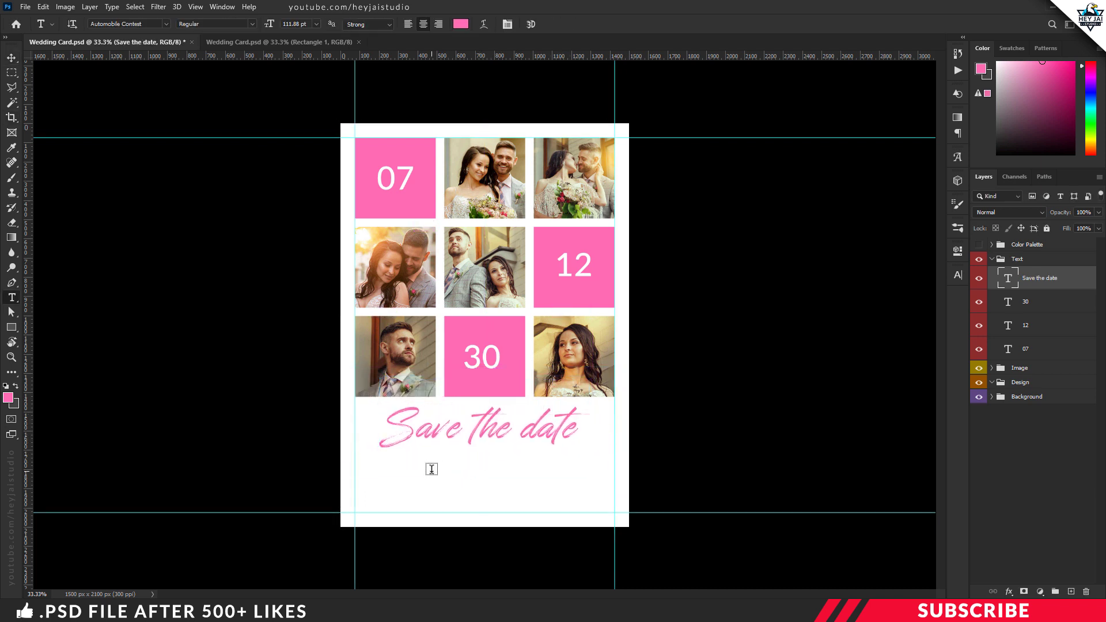
click(432, 469)
text(johan)
key(ctrl+a)
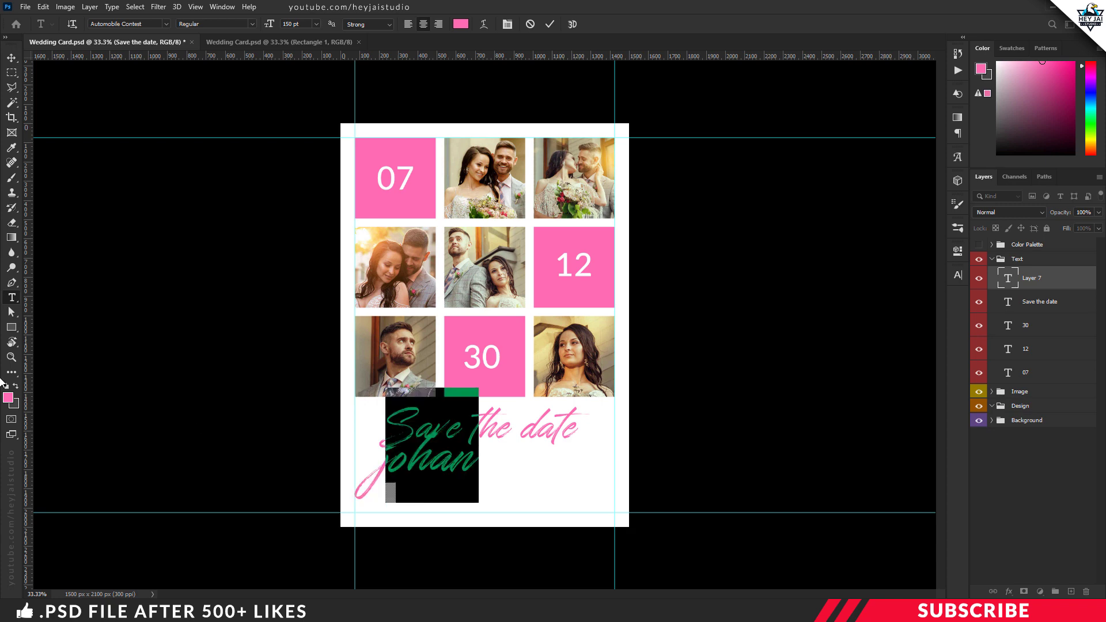
click(14, 403)
text(262262)
key(Return)
- Set the groom's name text to Lato Semibold at 50 pt
click(126, 24)
text(Lato)
key(Return)
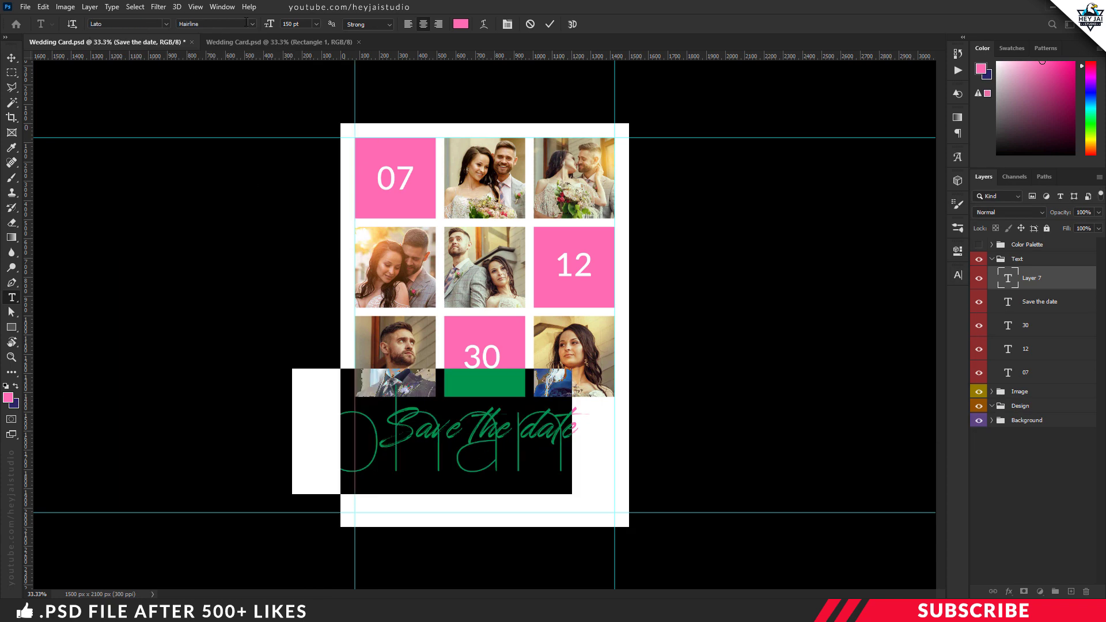
click(252, 24)
click(219, 129)
key(Tab)
text(50)
key(Return)
- Recolour the groom's name text to a dark purple-blue
click(9, 397)
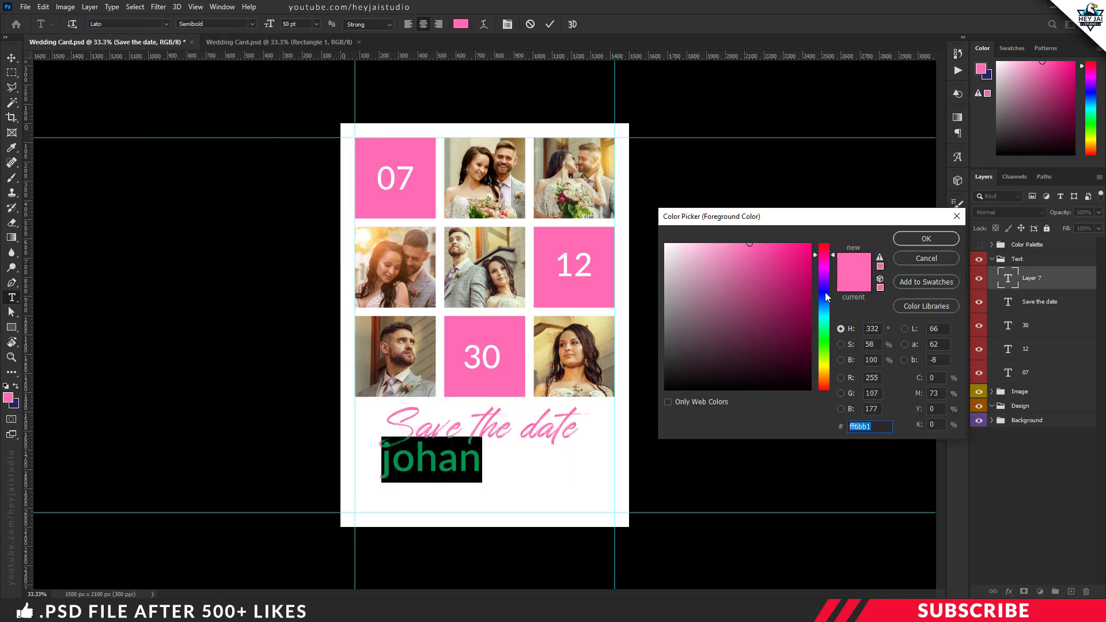
click(825, 288)
click(776, 311)
key(Return)
- Capitalise the groom's name, extend the line with "weds" and the bride's first name, and set its size to 25 pt
drag(393, 461, 381, 461)
text(J weds)
key(ctrl+a)
click(268, 23)
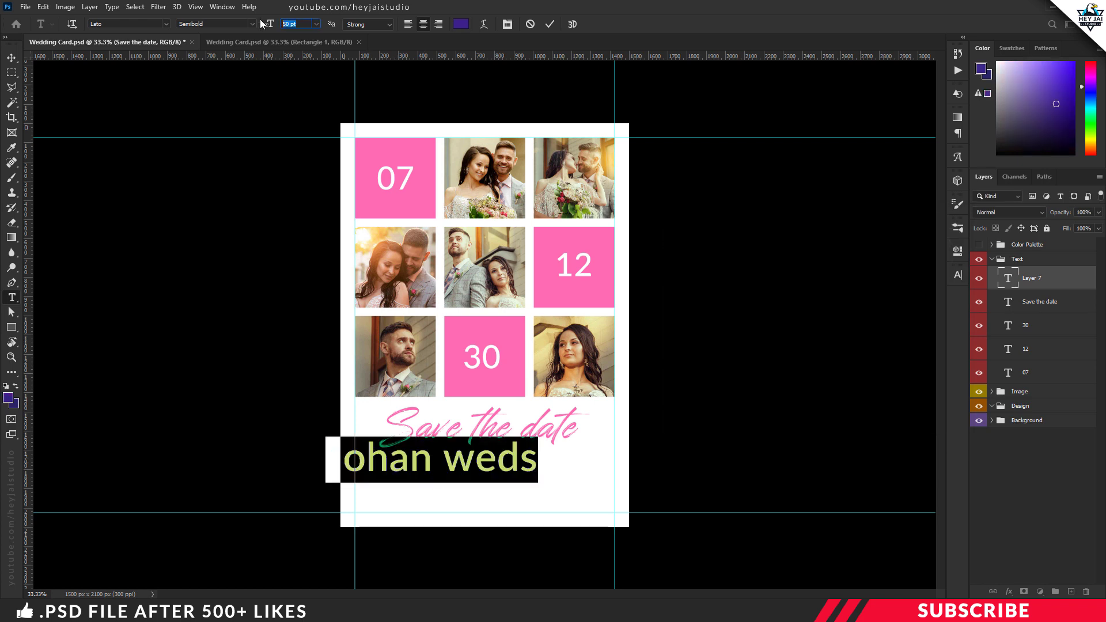
text(25)
key(Return)
text(sara)
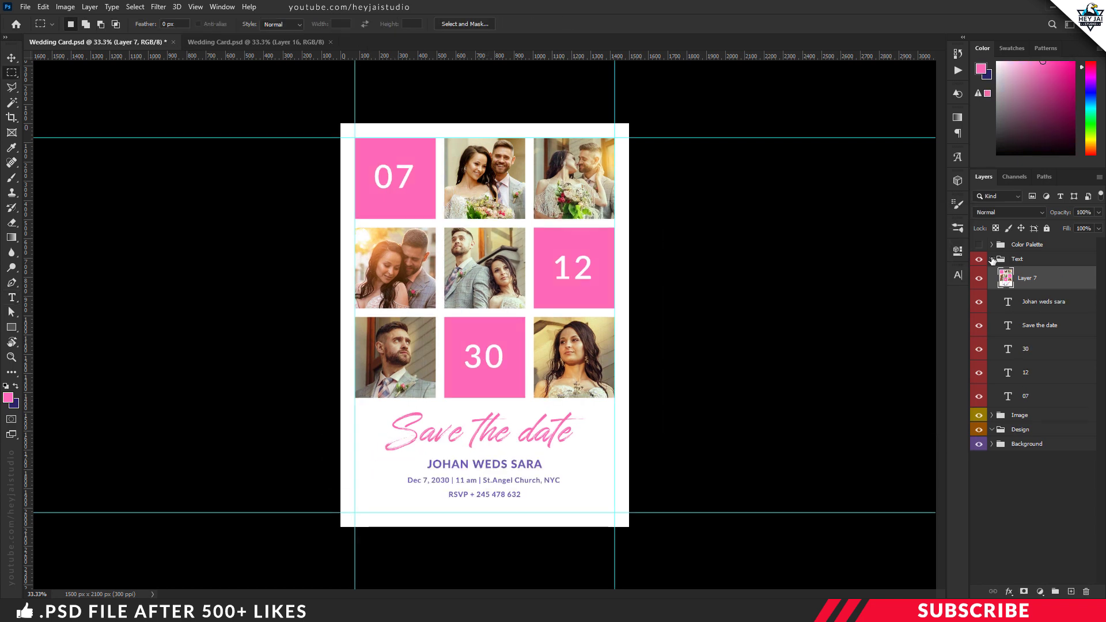
- Collapse the Text group and add a new empty layer inside the Design group
click(992, 260)
key(v)
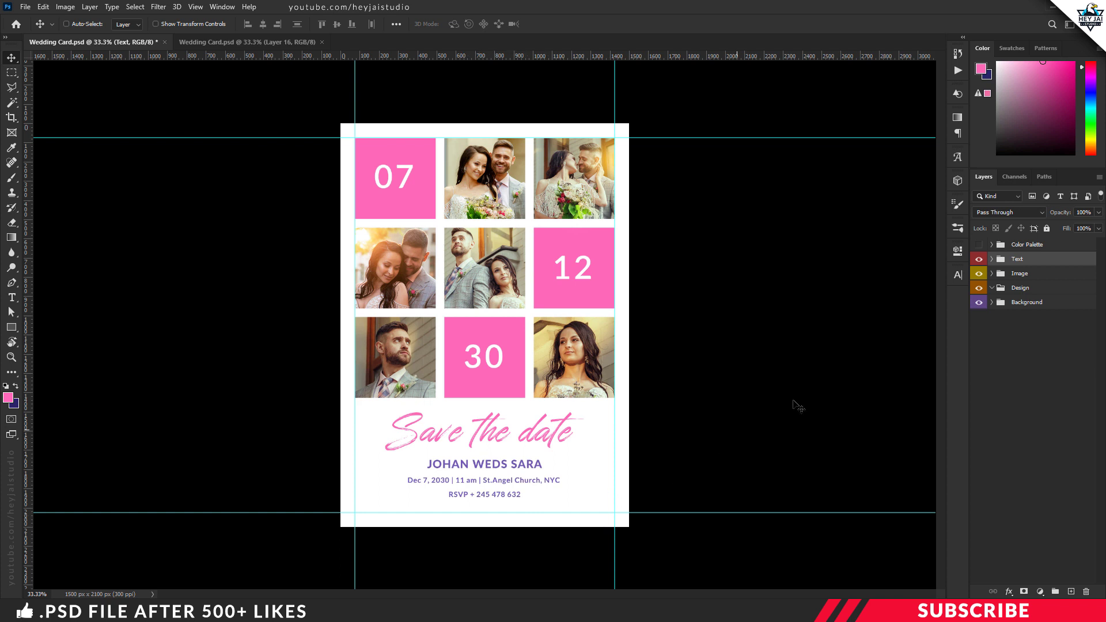
click(1025, 290)
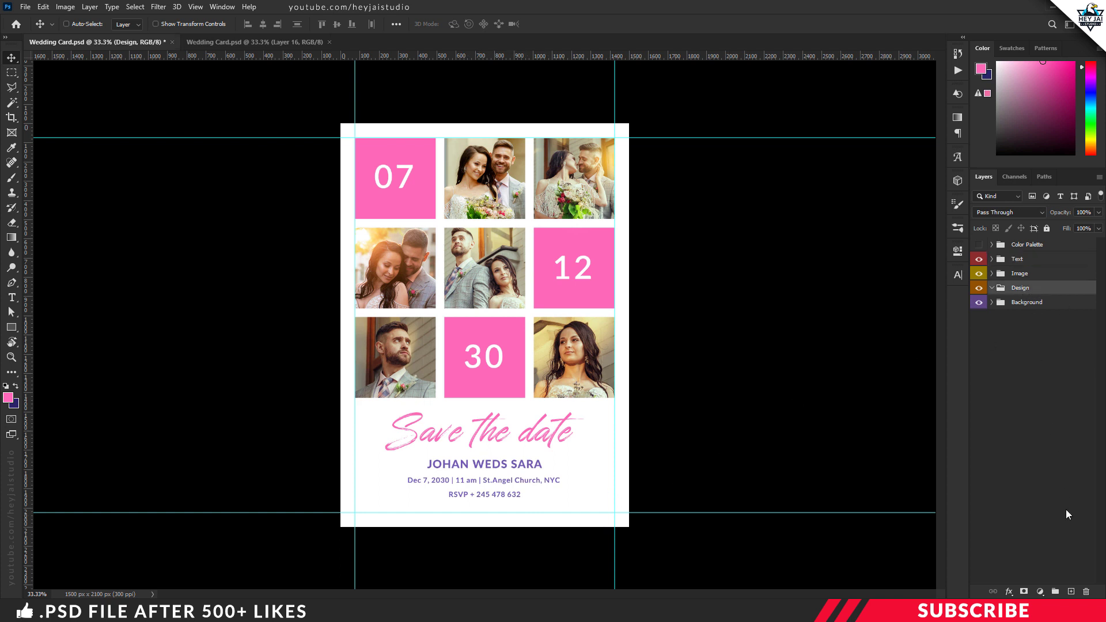
click(1073, 592)
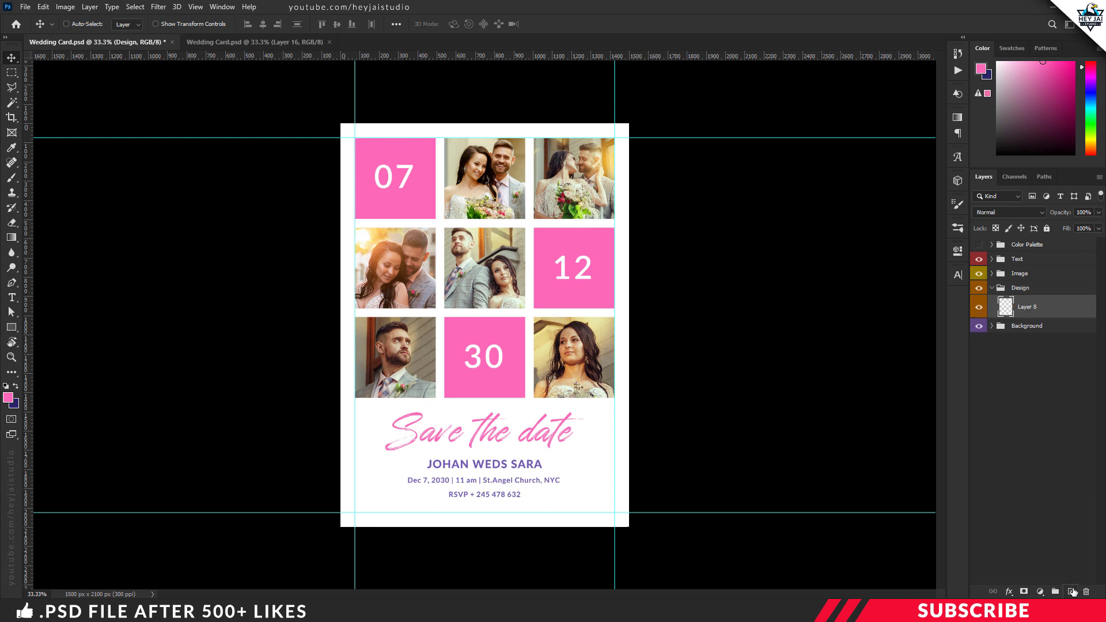
- Draw a pink rectangle about 1638 by 339 px from the lower guide past the card's bottom edge, spanning its full width
click(8, 399)
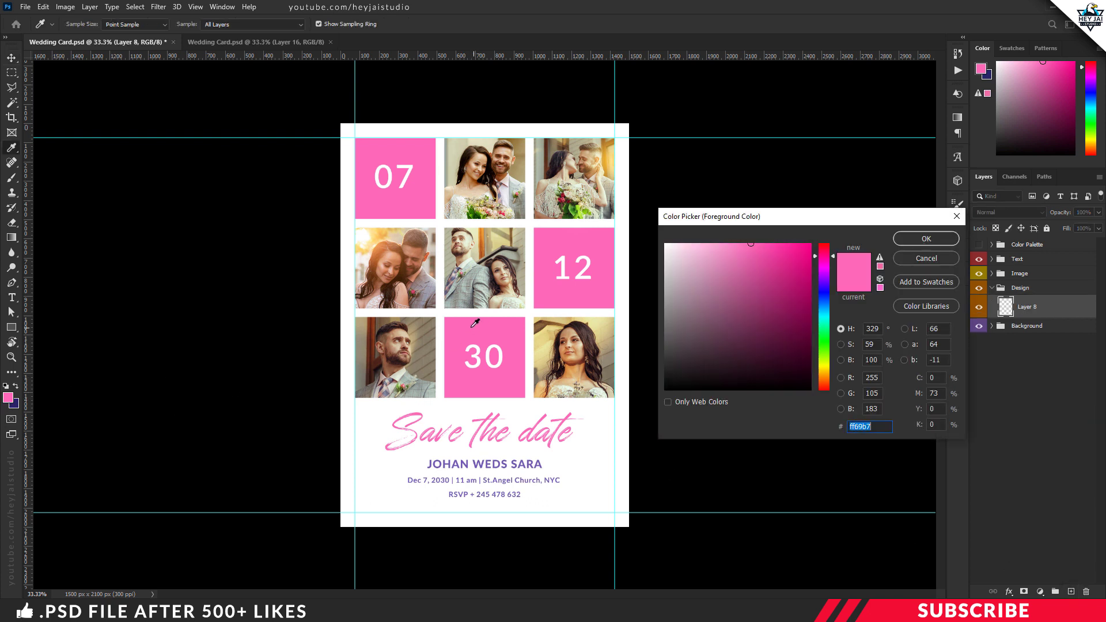
click(938, 241)
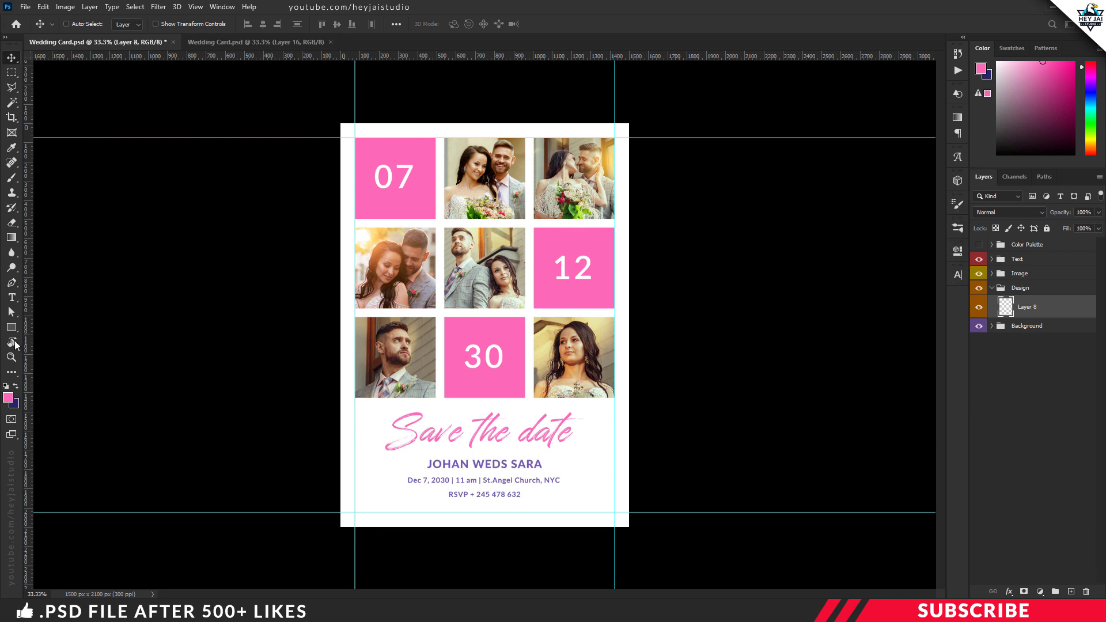
drag(11, 327, 52, 331)
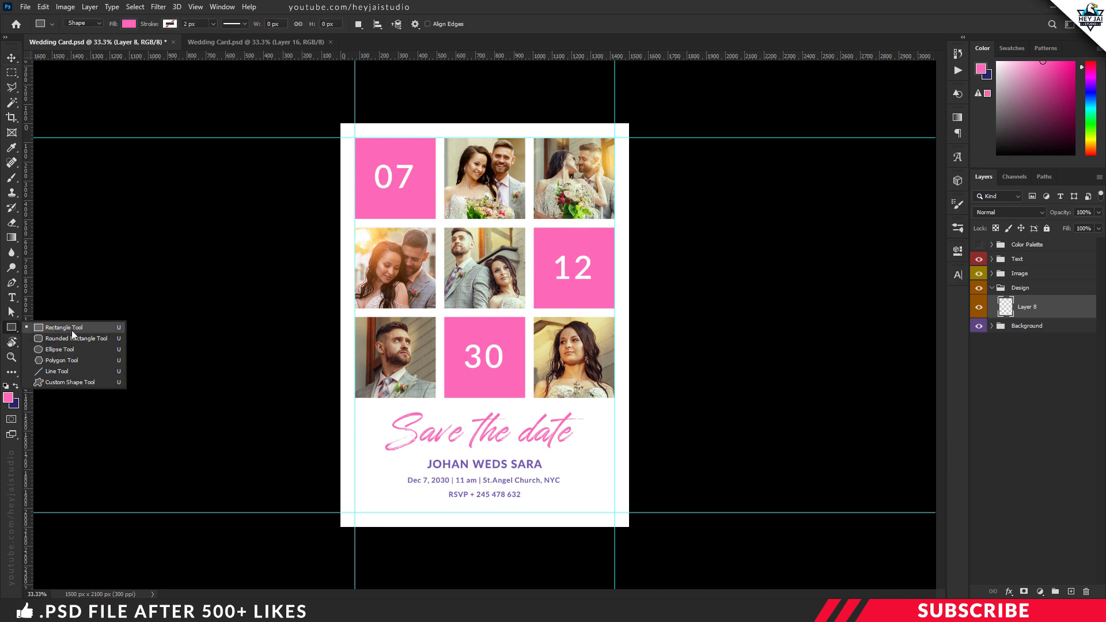
click(73, 334)
drag(317, 513, 633, 577)
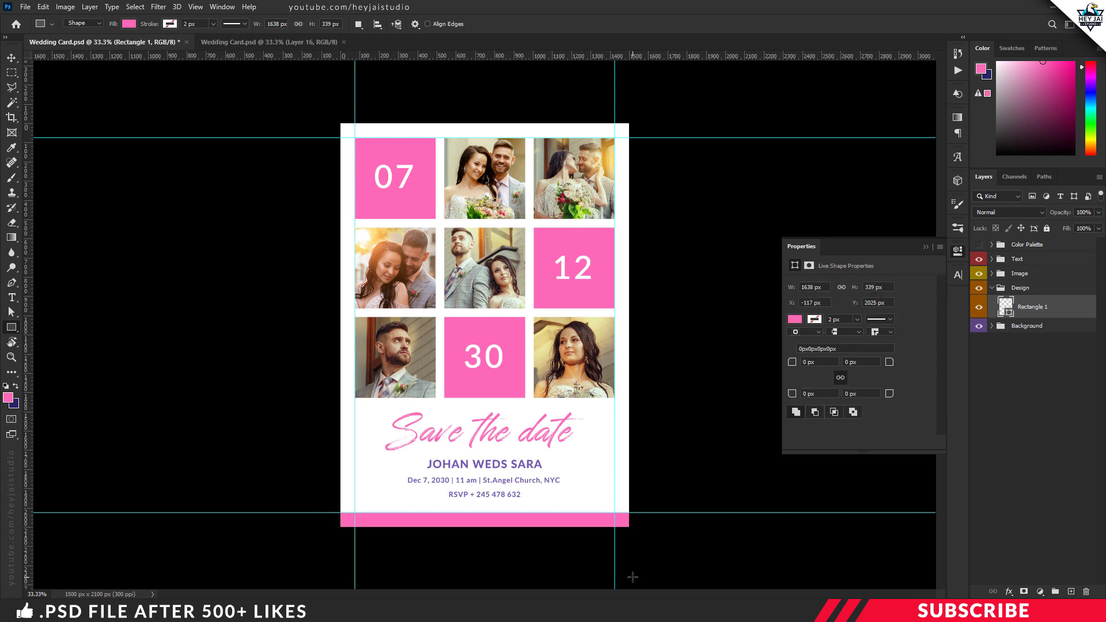
- Move the pink rectangle down with Free Transform to a Y position of about 2052 px, leaving a thinner strip on the card
key(ctrl+t)
key(shift+Down)
key(shift+Down)
key(shift+Down)
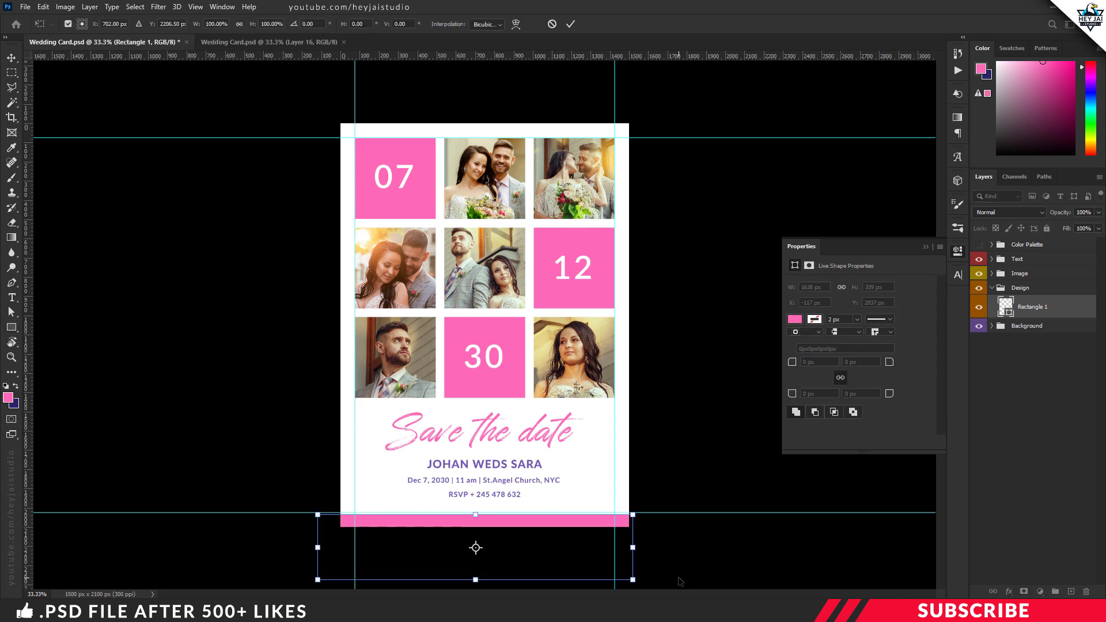
key(Down)
key(Return)
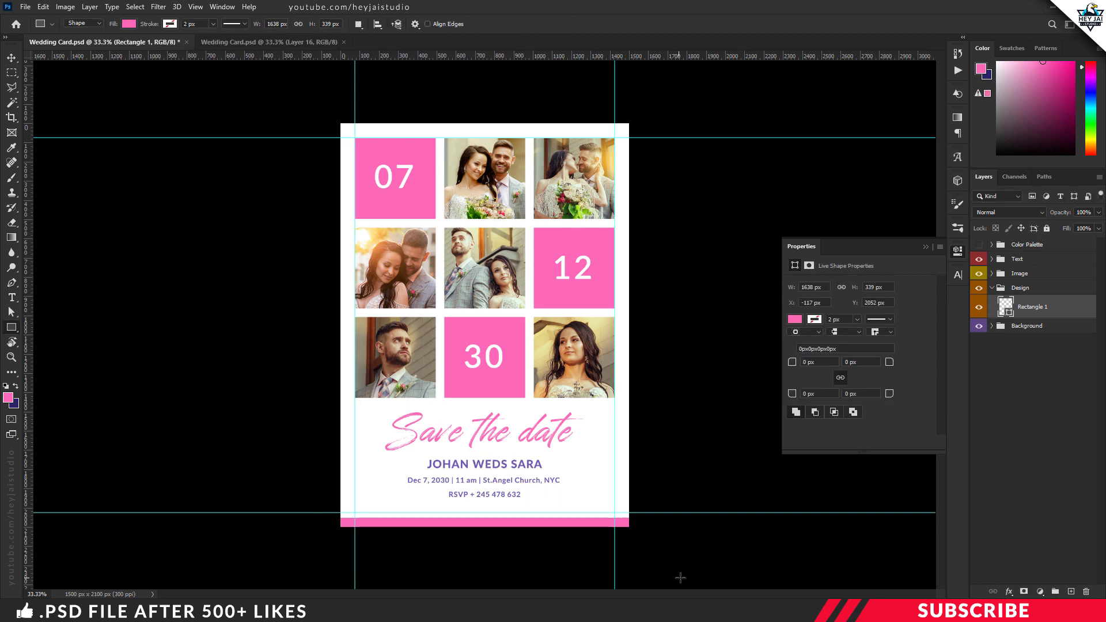
- Close the shape properties, collapse the Design group and hide the guides
click(959, 251)
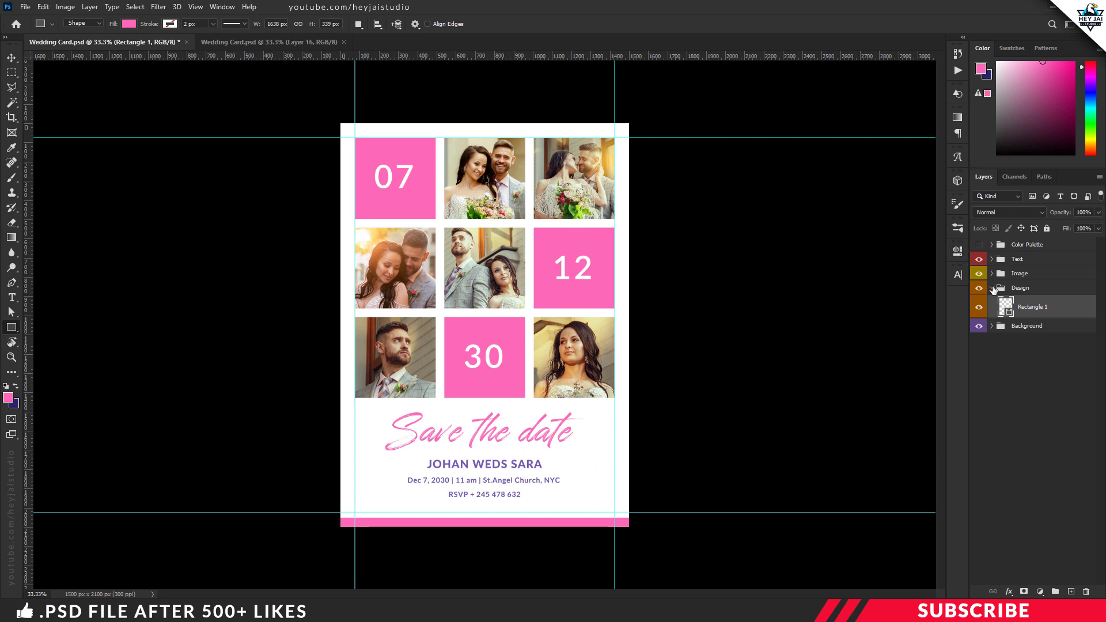
click(992, 288)
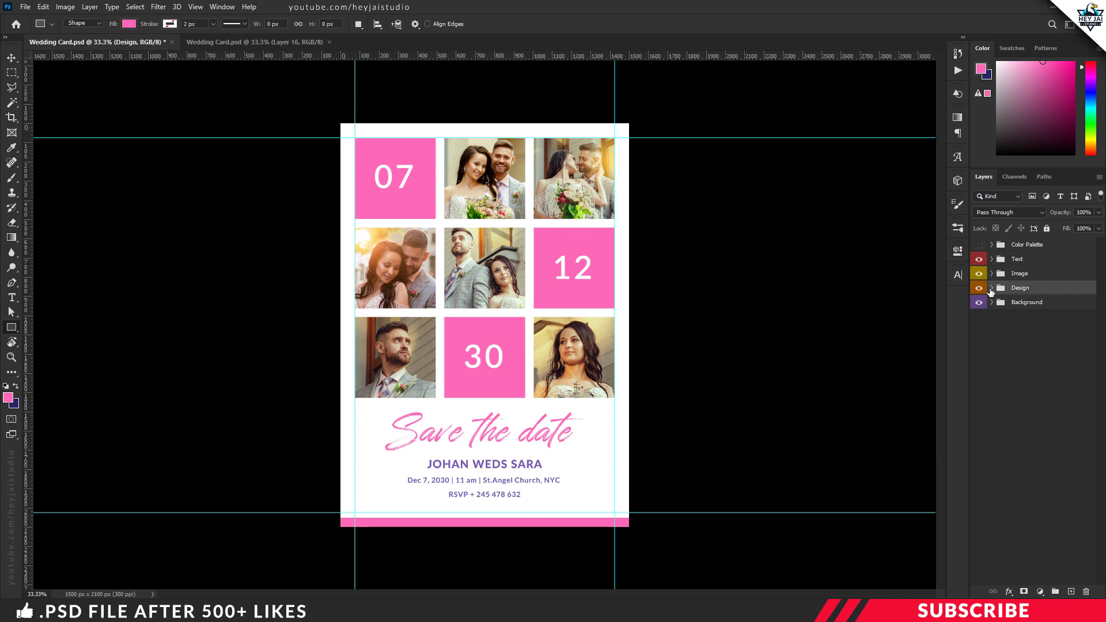
key(ctrl+semicolon)
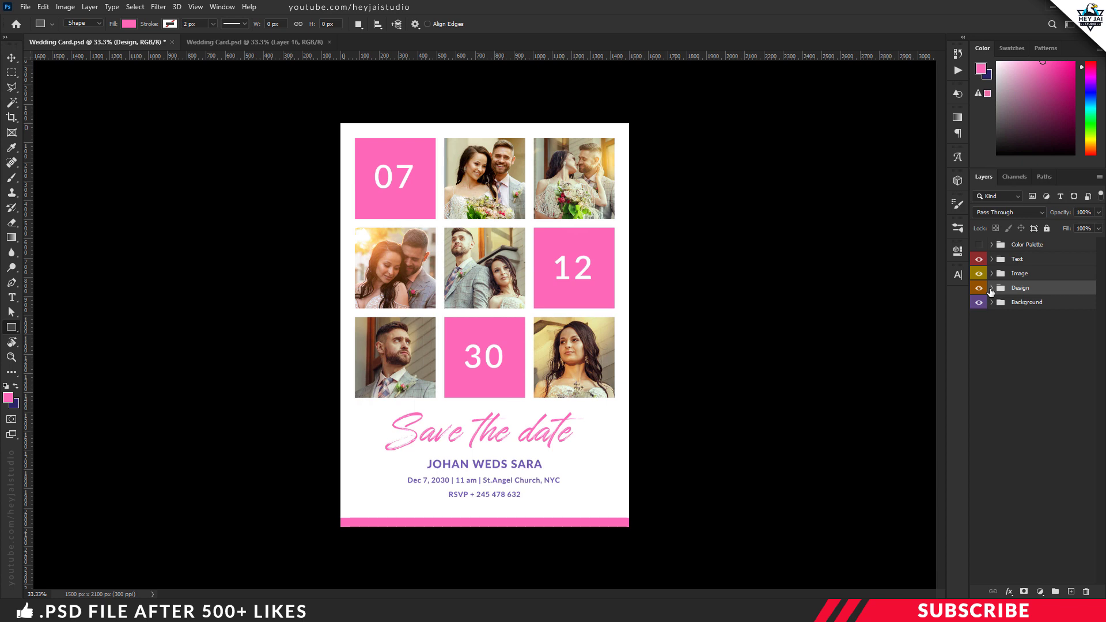